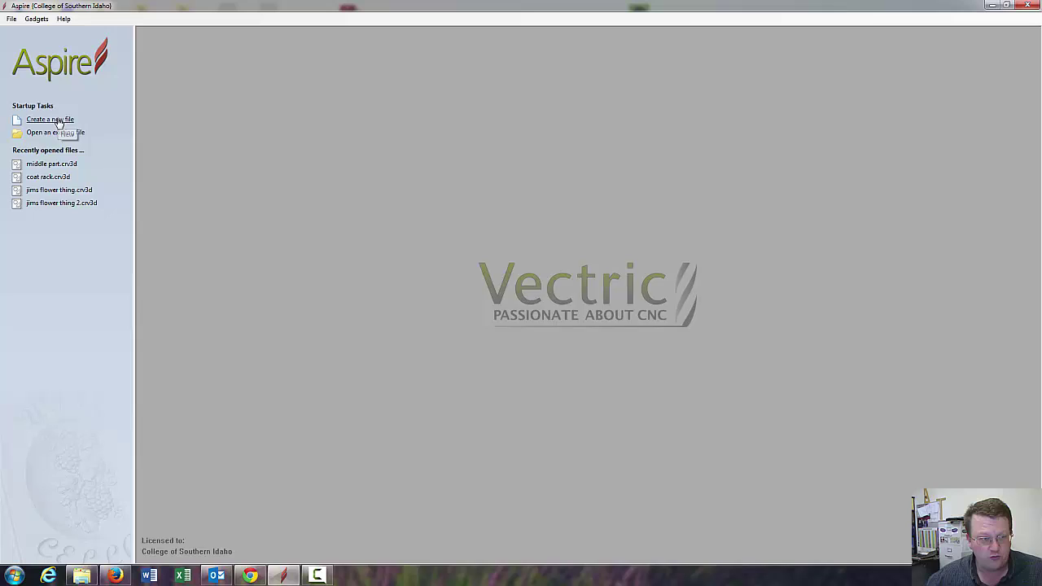
# Create a new file with a 16 by 16 inch job size, 0.75 inch material thickness and the XY datum at the center.
pyautogui.click(65, 120)
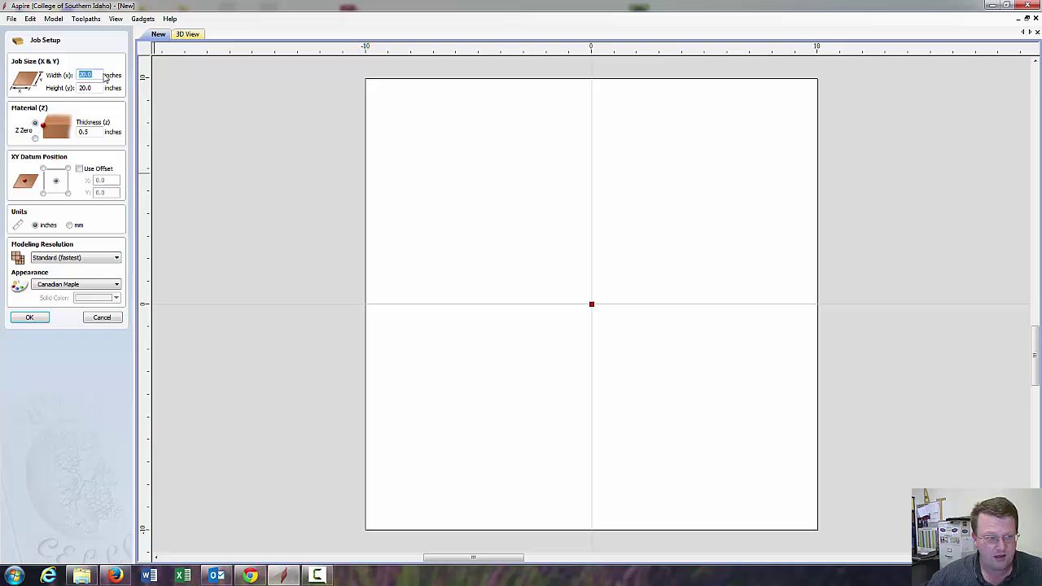
pyautogui.write('1')
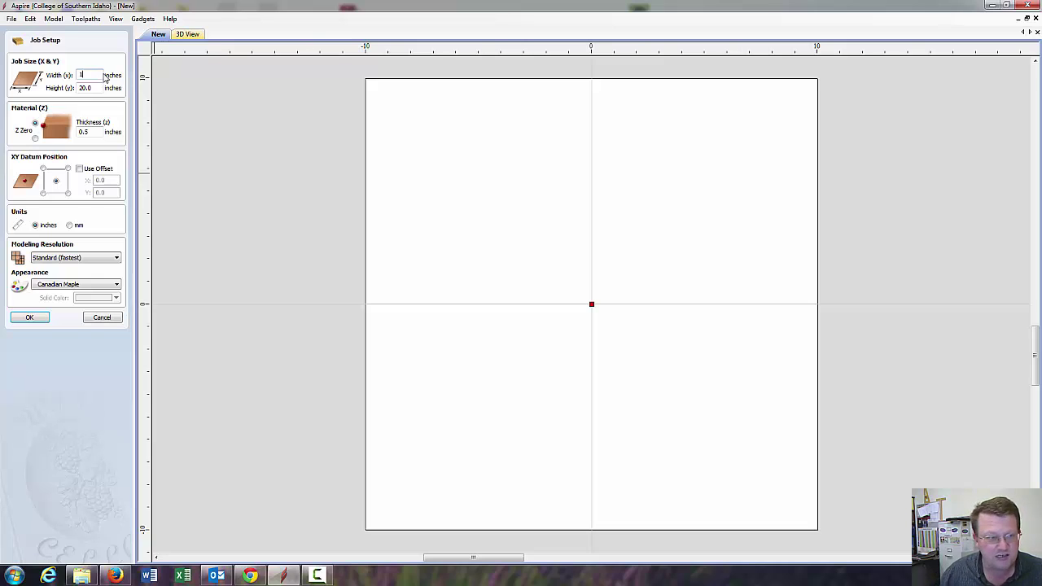
pyautogui.write('6')
pyautogui.press('Tab')
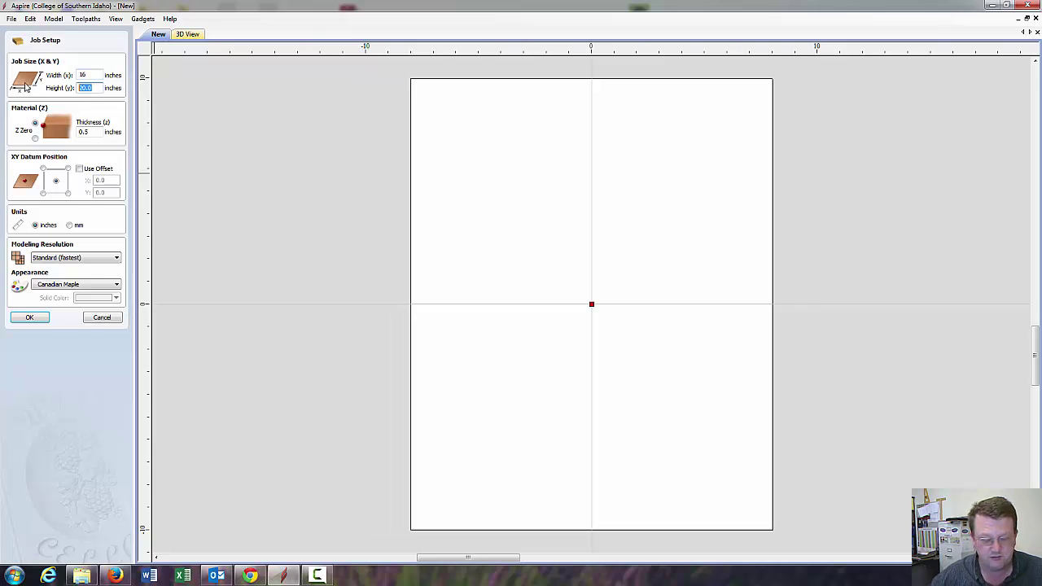
pyautogui.write('16')
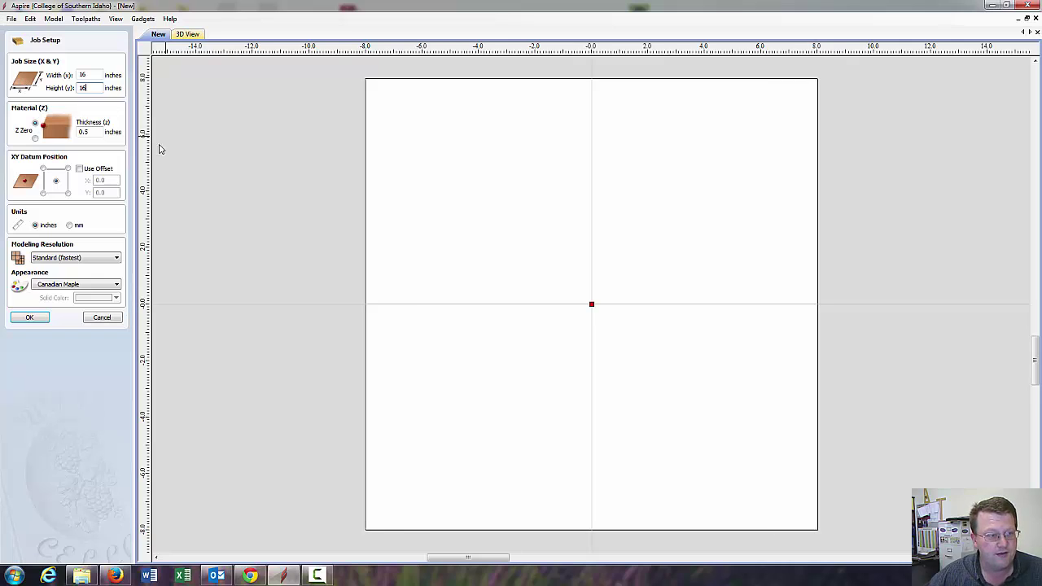
pyautogui.press('Tab')
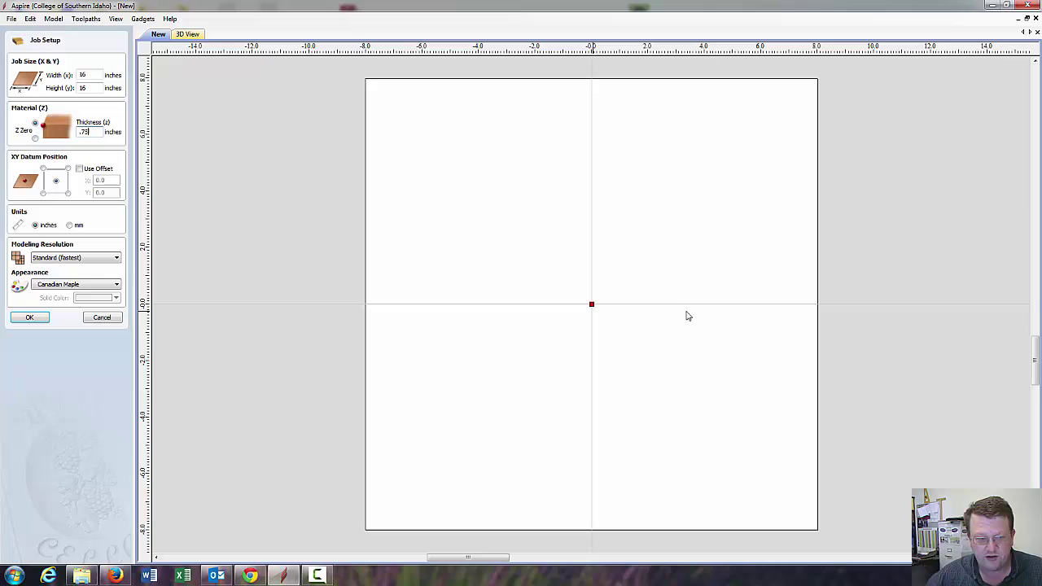
pyautogui.click(44, 194)
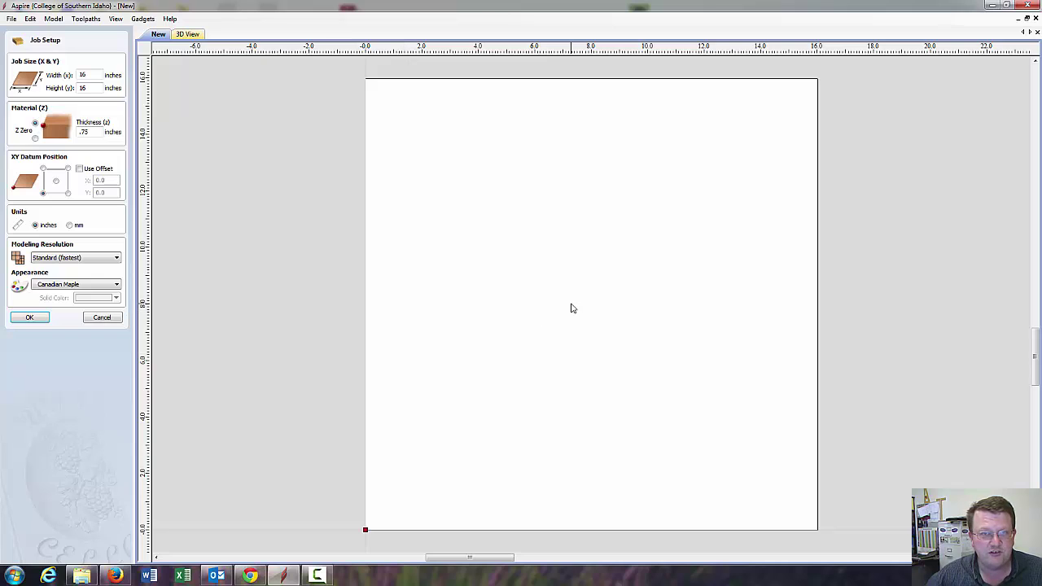
pyautogui.click(55, 182)
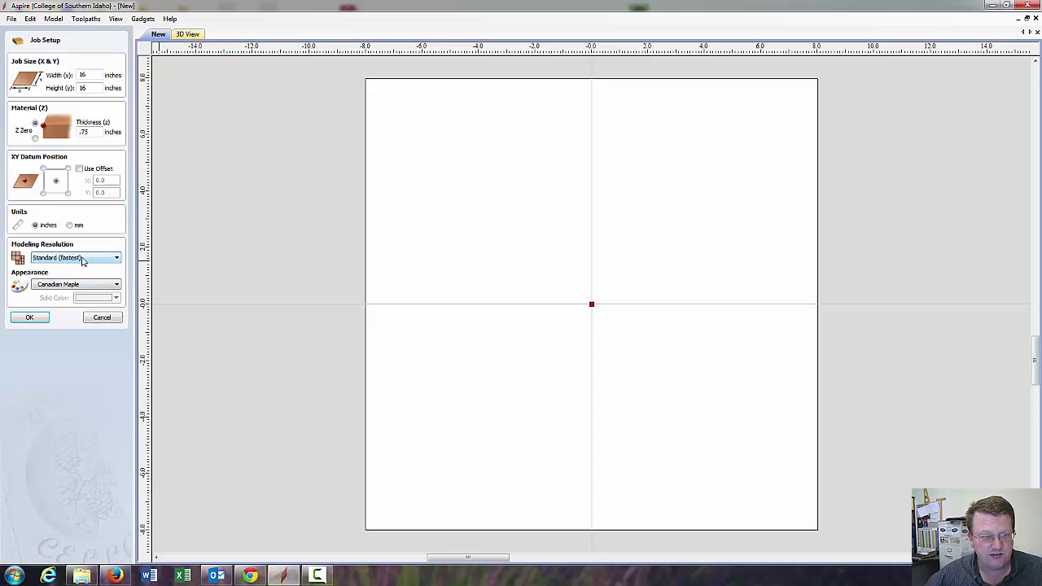
# Preview the material in 3D with the Cherry Dark and Green Wood appearances.
pyautogui.click(192, 36)
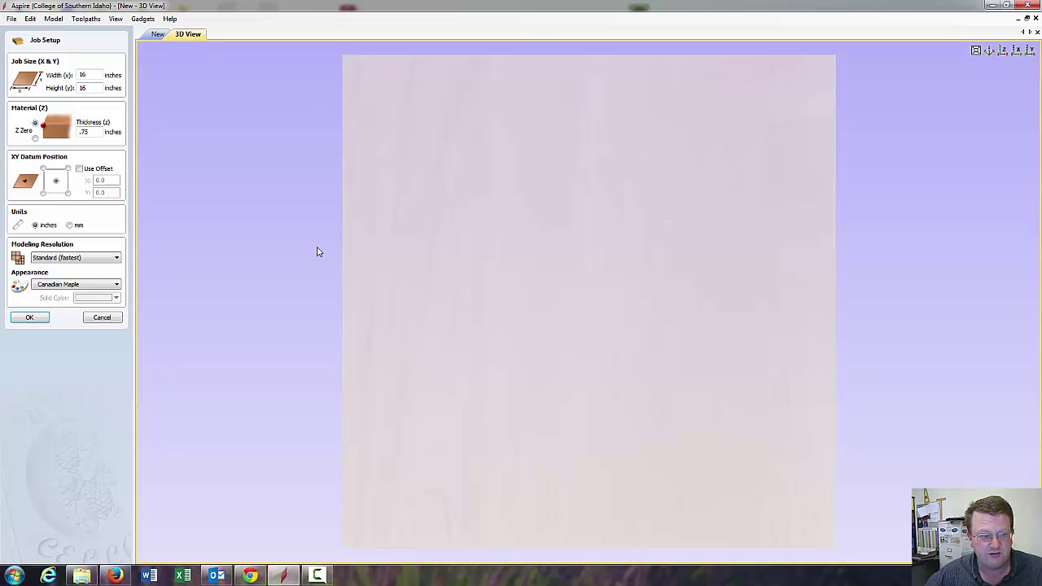
pyautogui.click(73, 284)
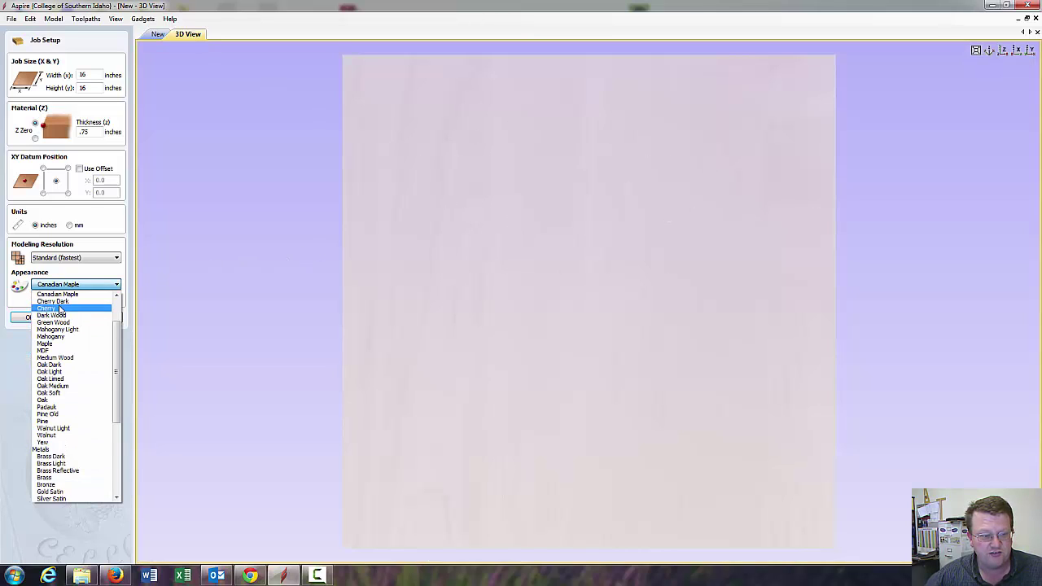
pyautogui.click(69, 303)
pyautogui.moveTo(590, 274); pyautogui.dragTo(546, 169)
pyautogui.click(73, 284)
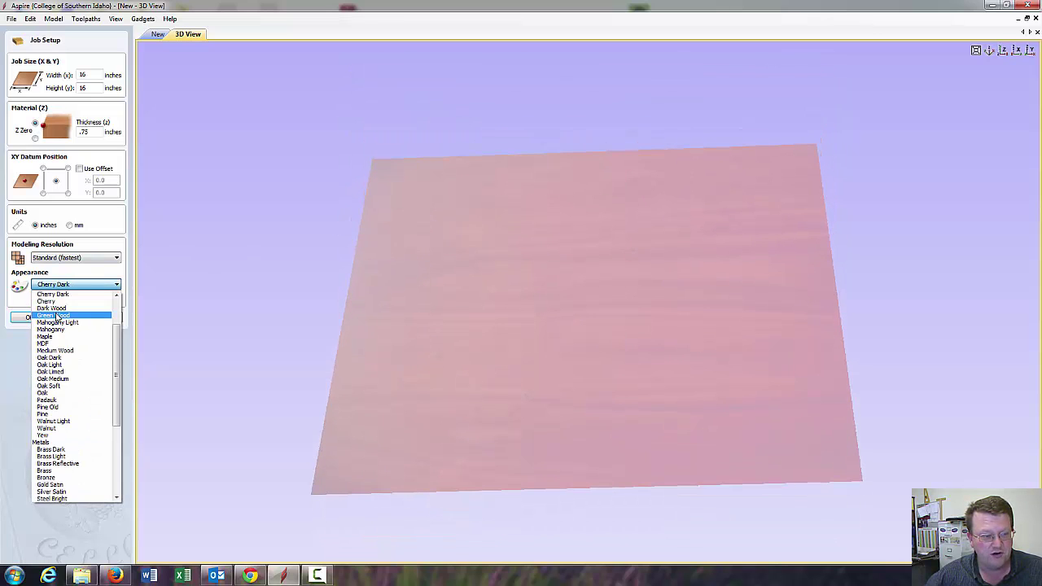
pyautogui.click(68, 312)
# Accept the job setup with Dark Wood as the material appearance and reopen it to check the settings.
pyautogui.click(64, 285)
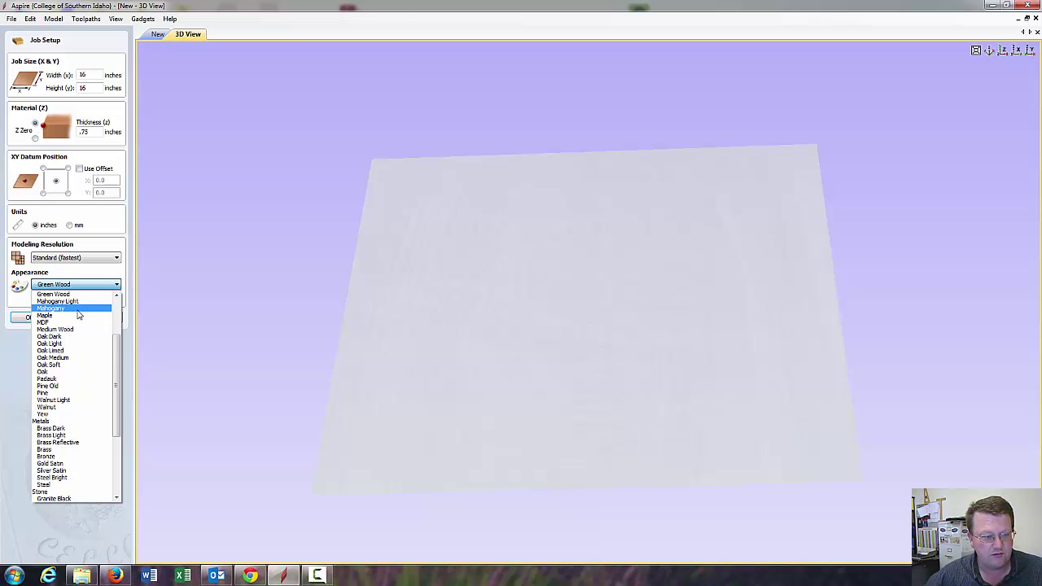
pyautogui.scroll(2, 73, 323)
pyautogui.click(53, 328)
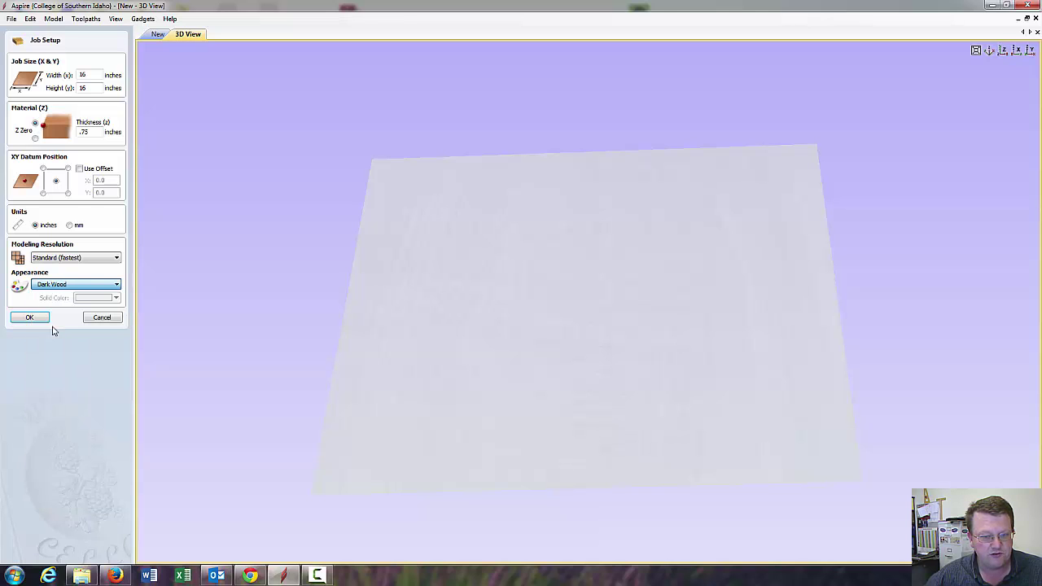
pyautogui.click(158, 34)
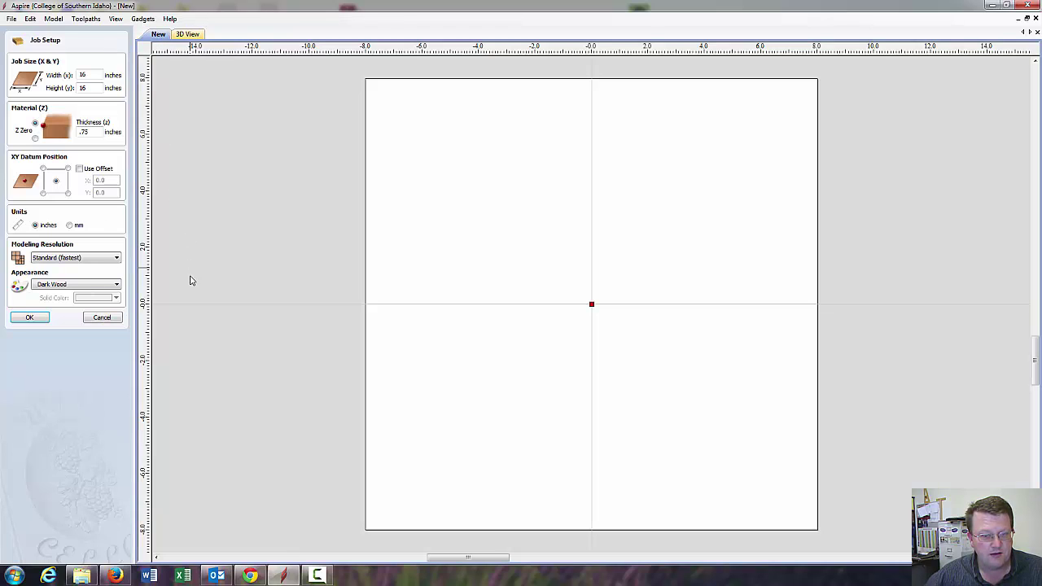
pyautogui.click(37, 319)
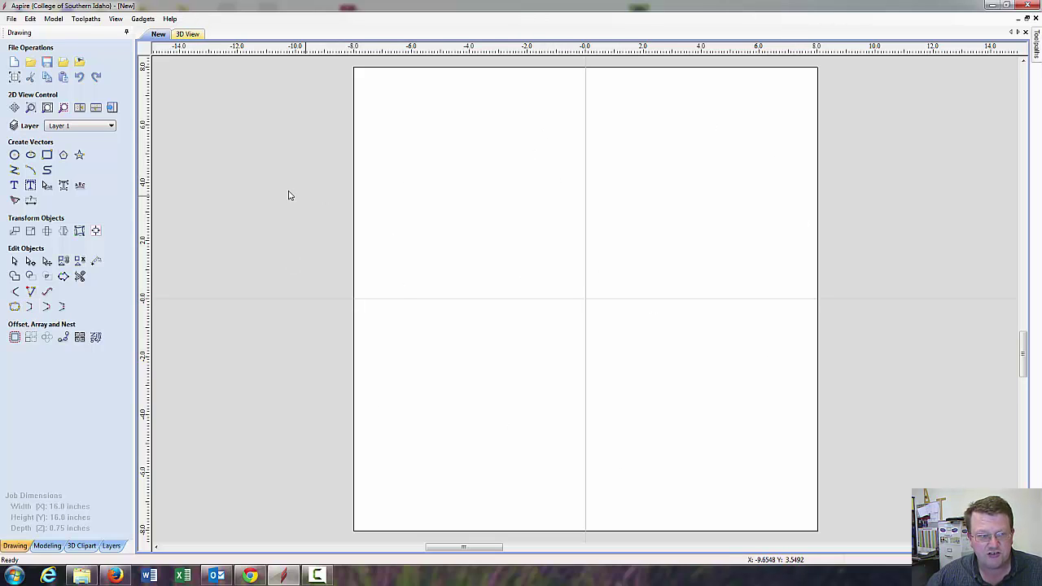
pyautogui.click(13, 77)
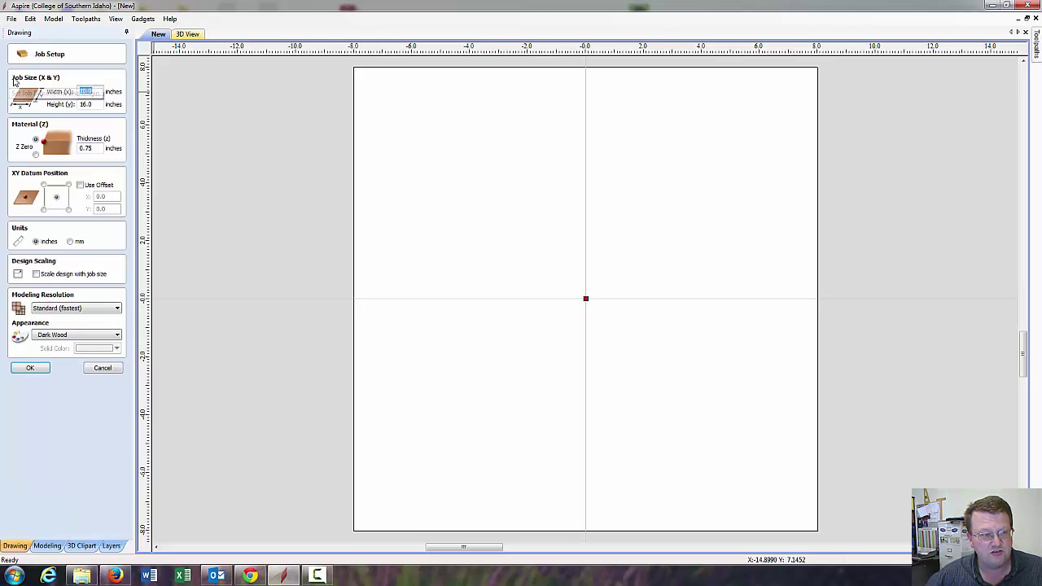
pyautogui.click(29, 367)
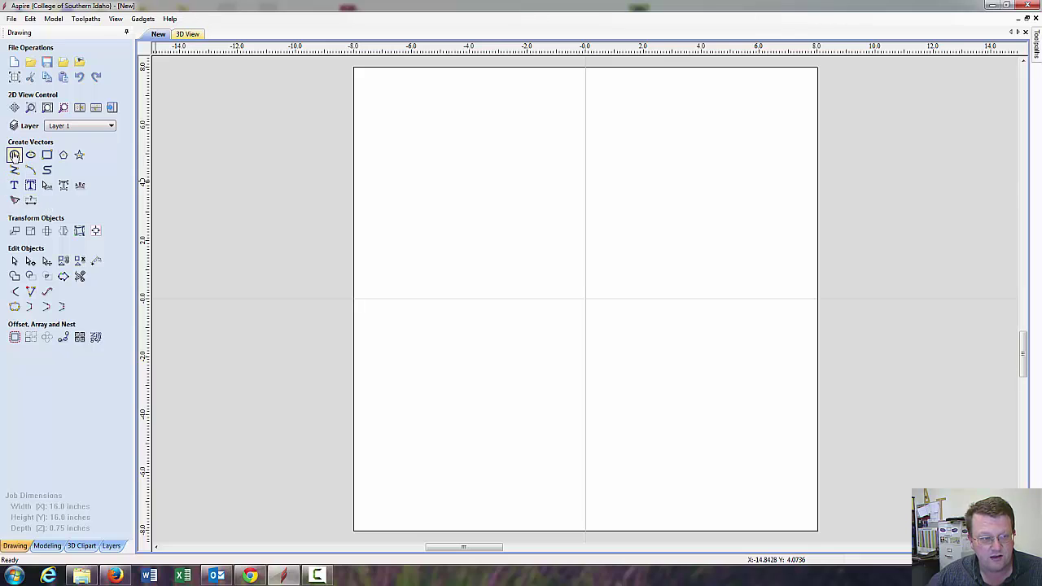
# Draw a circle 11.5 inches in diameter, centered freehand at about X -2.03, Y 2.95.
pyautogui.click(14, 155)
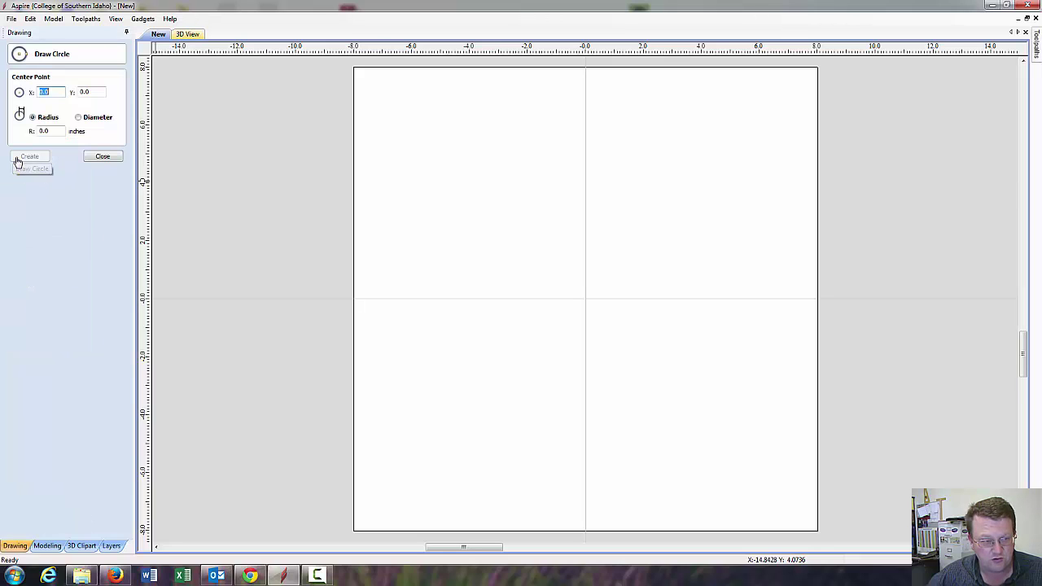
pyautogui.click(79, 119)
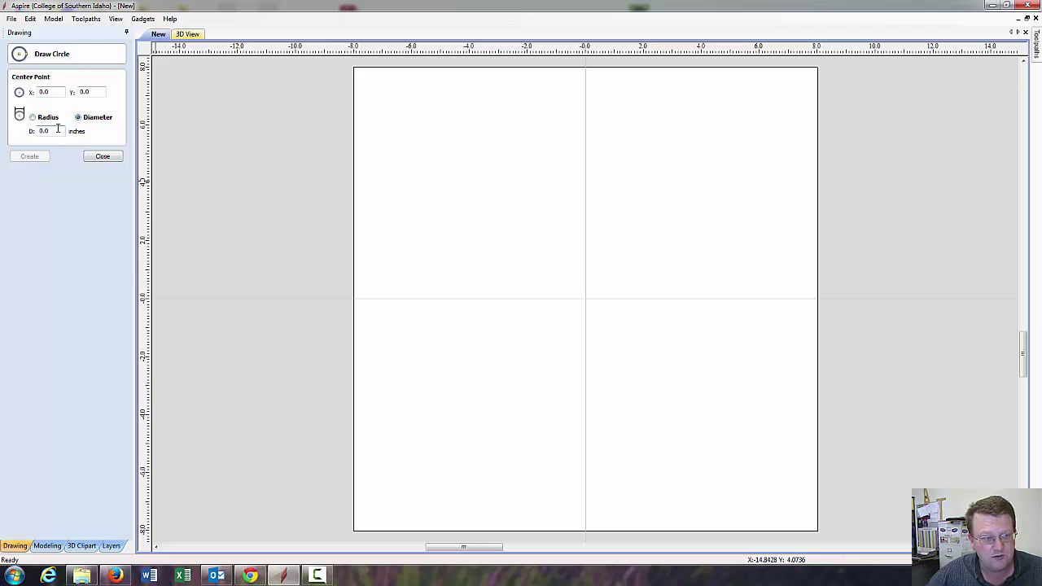
pyautogui.click(58, 129)
pyautogui.write('11')
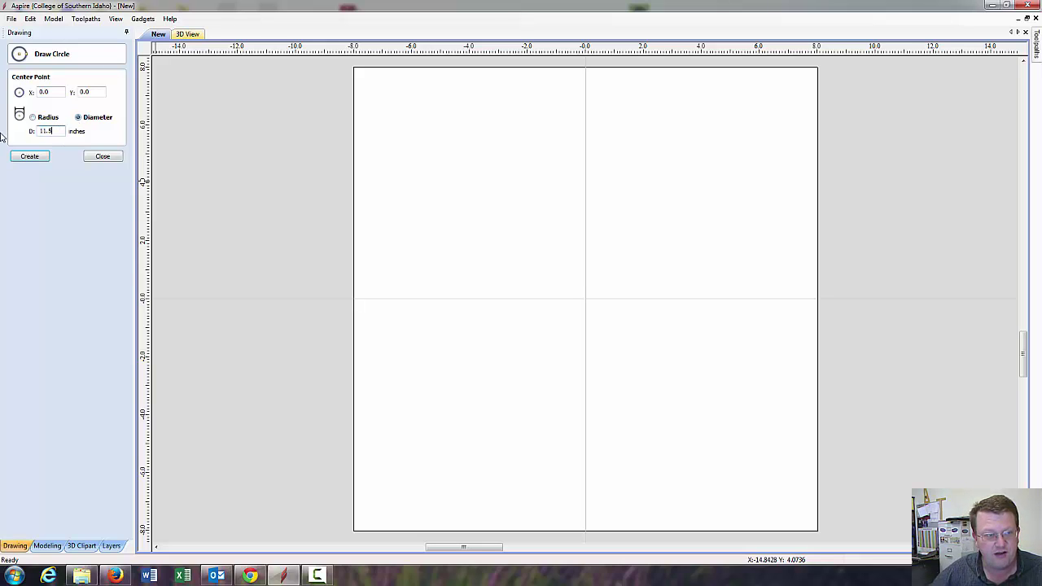
pyautogui.write('.5')
pyautogui.click(526, 217)
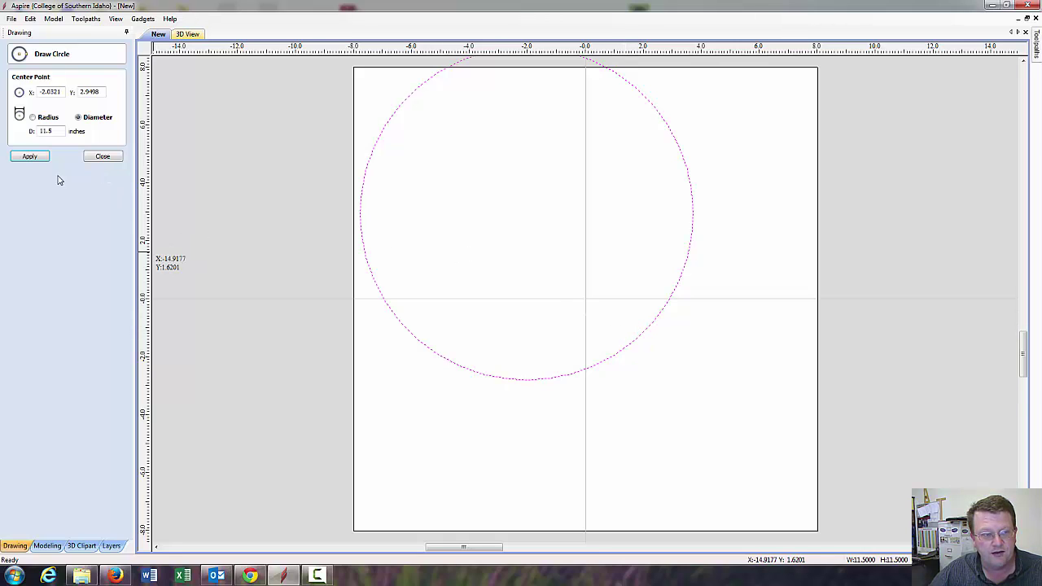
pyautogui.click(33, 157)
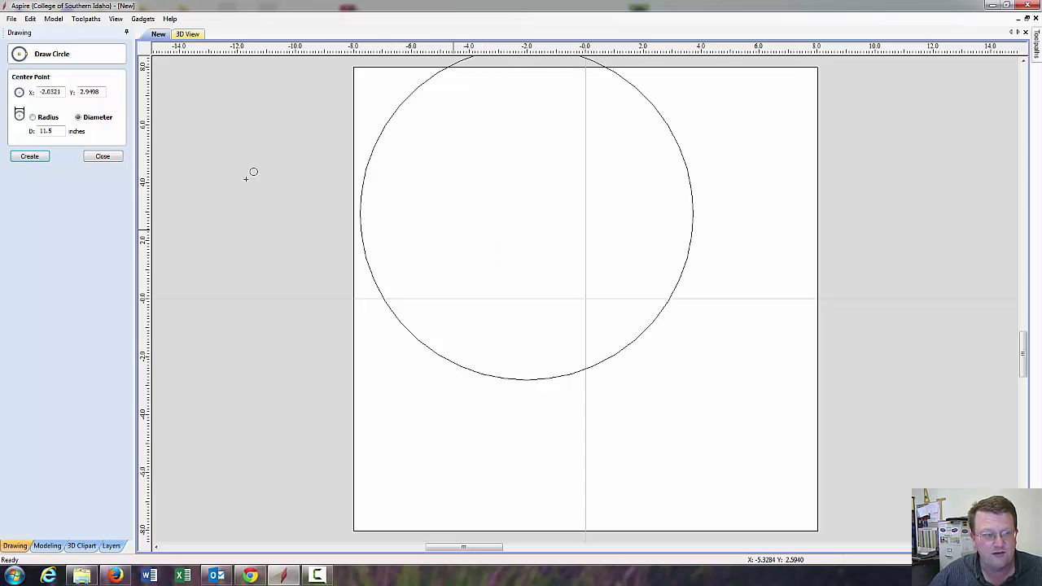
pyautogui.click(103, 158)
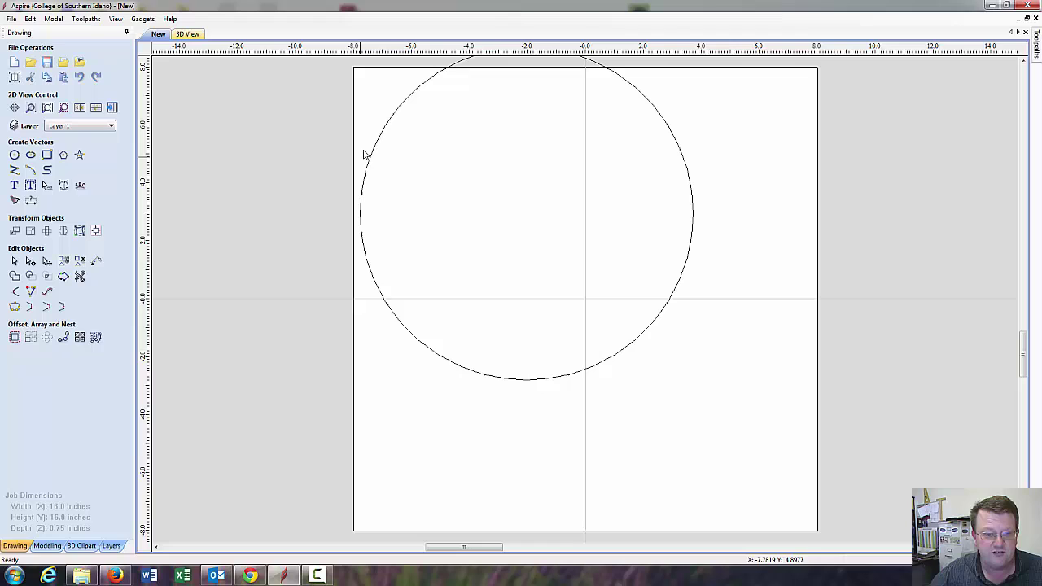
# Try selecting the circle at several points on its outline, clearing the selection each time.
pyautogui.click(389, 125)
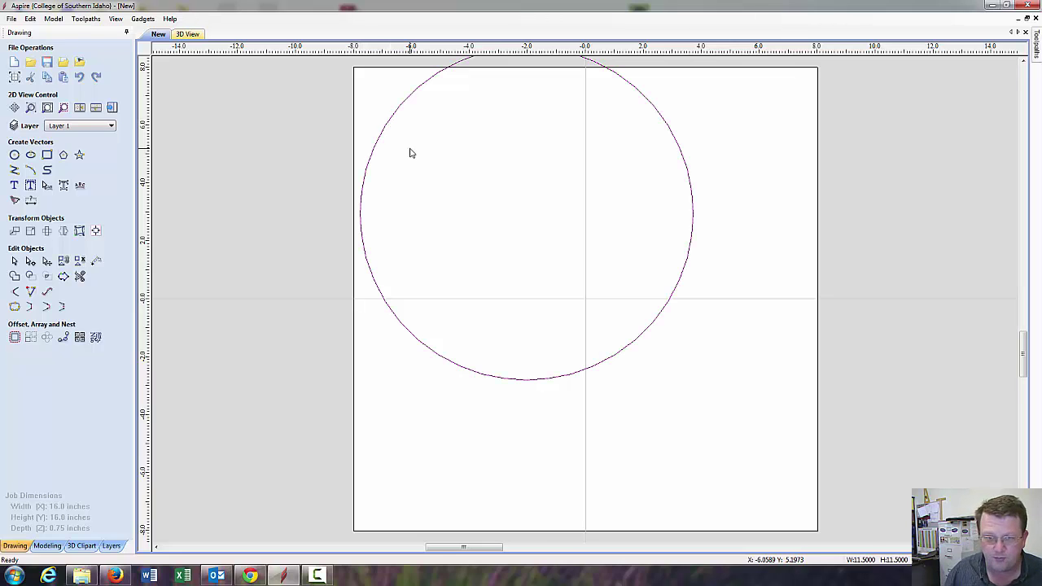
pyautogui.click(410, 153)
pyautogui.click(411, 99)
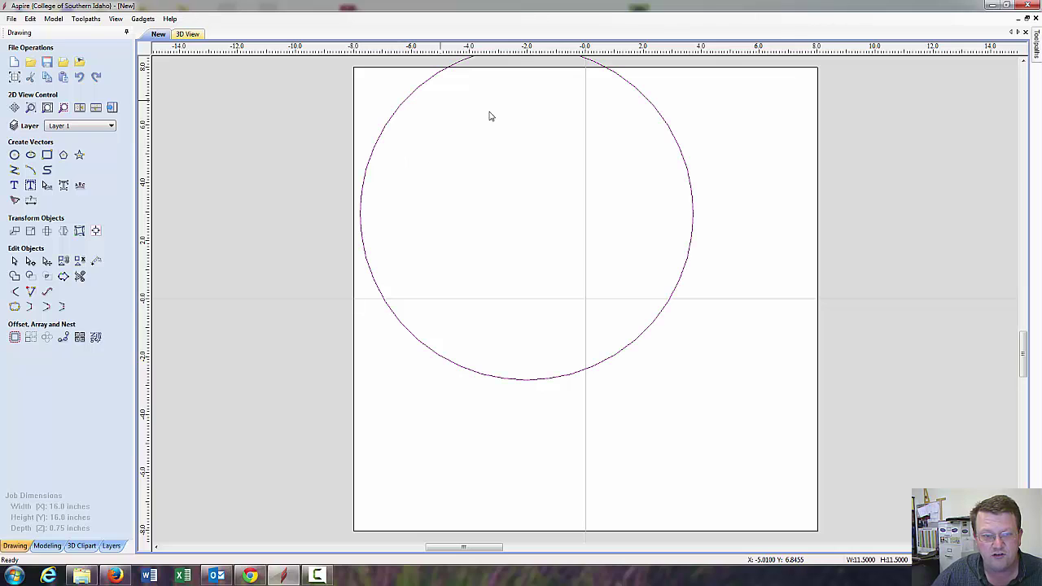
pyautogui.press('Escape')
pyautogui.click(443, 73)
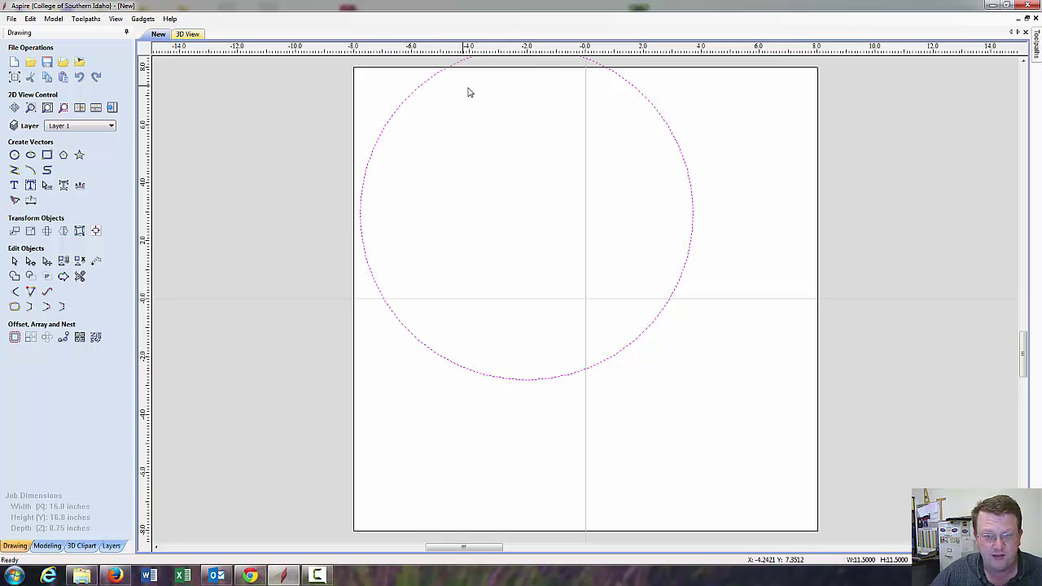
pyautogui.press('Escape')
pyautogui.click(670, 132)
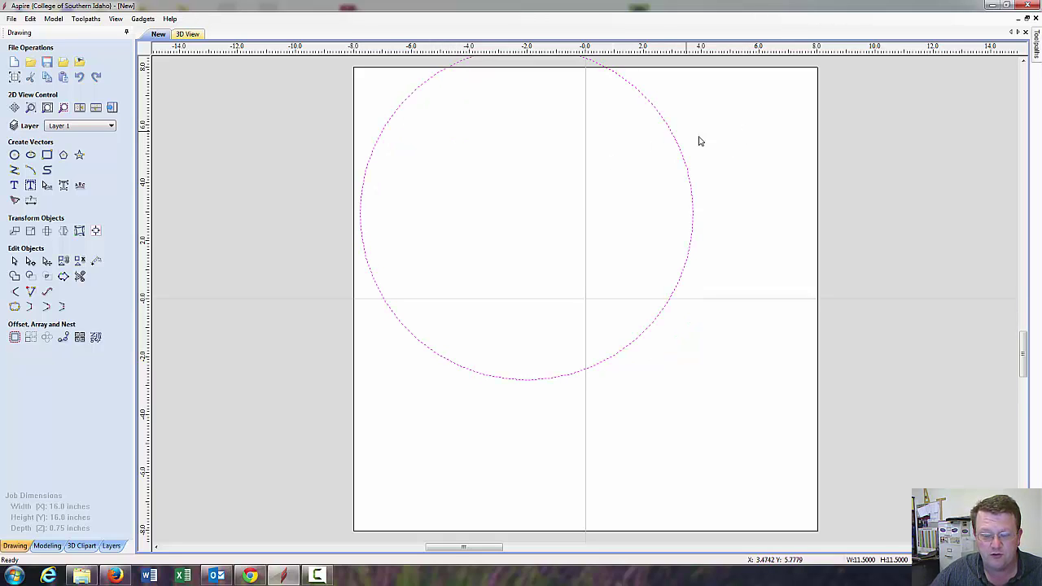
pyautogui.press('Escape')
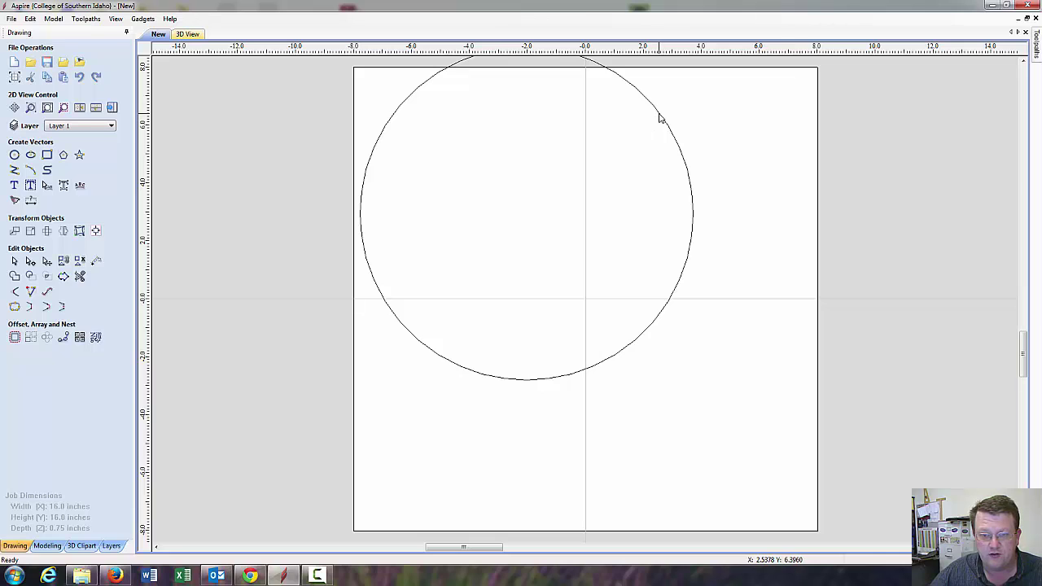
# Move the circle freehand by its center handle onto the vertical centerline, slightly above the middle of the material.
pyautogui.click(660, 115)
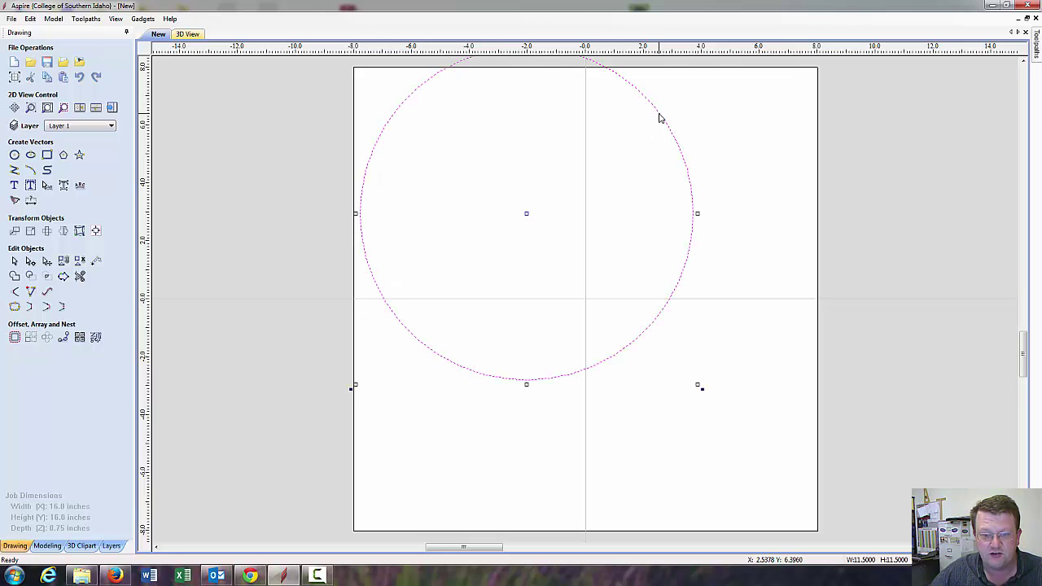
pyautogui.moveTo(531, 216); pyautogui.dragTo(651, 326)
pyautogui.press('Escape')
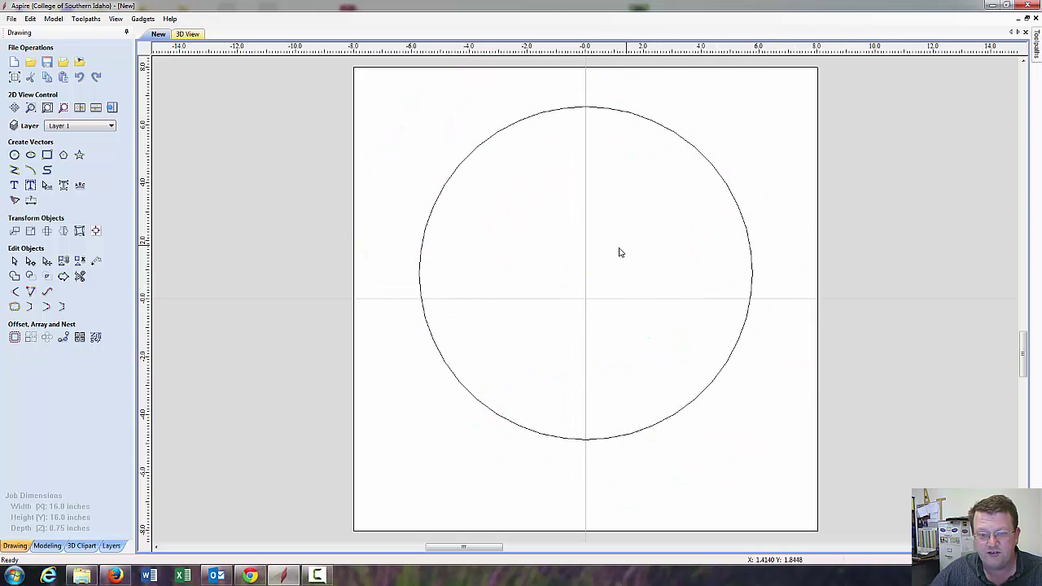
pyautogui.click(672, 132)
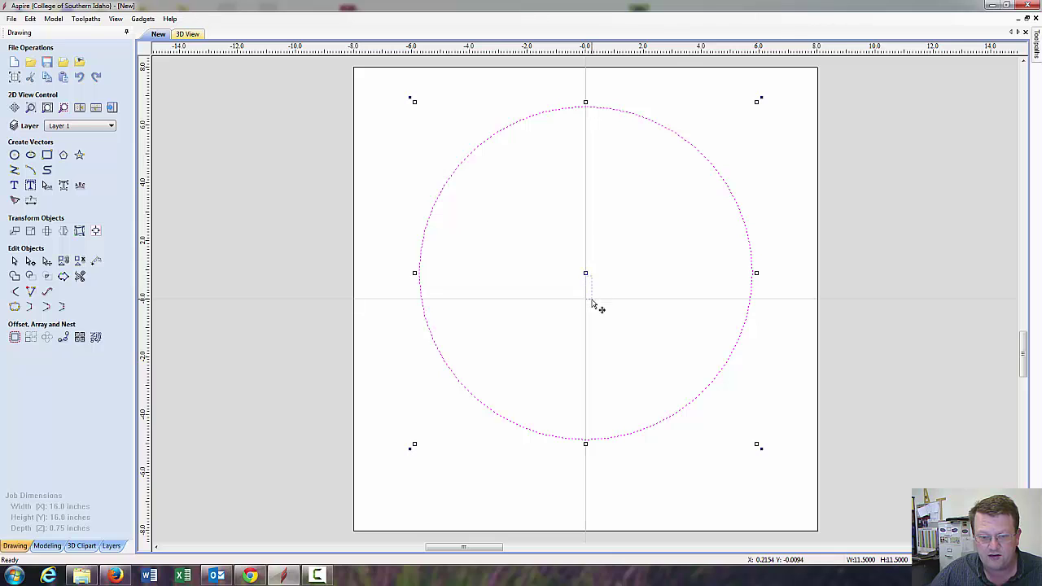
pyautogui.press('Escape')
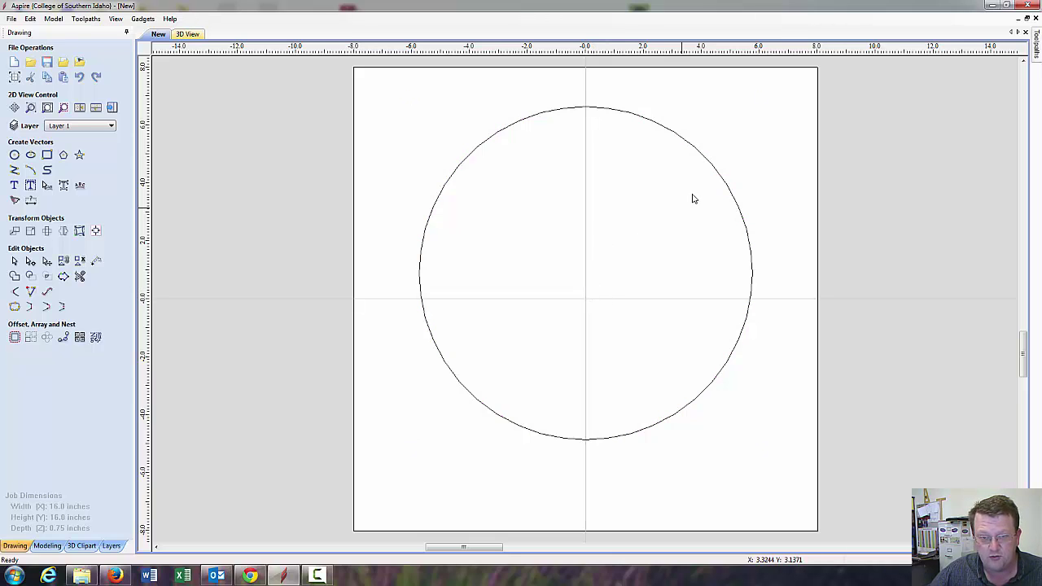
# Center the circle on the material both horizontally and vertically using the alignment tools.
pyautogui.click(713, 169)
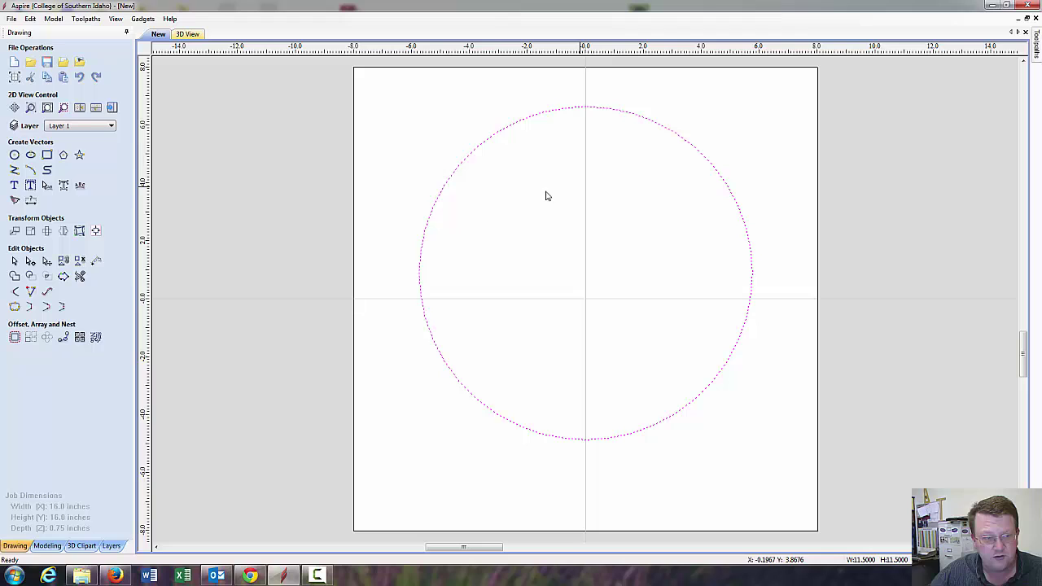
pyautogui.click(95, 233)
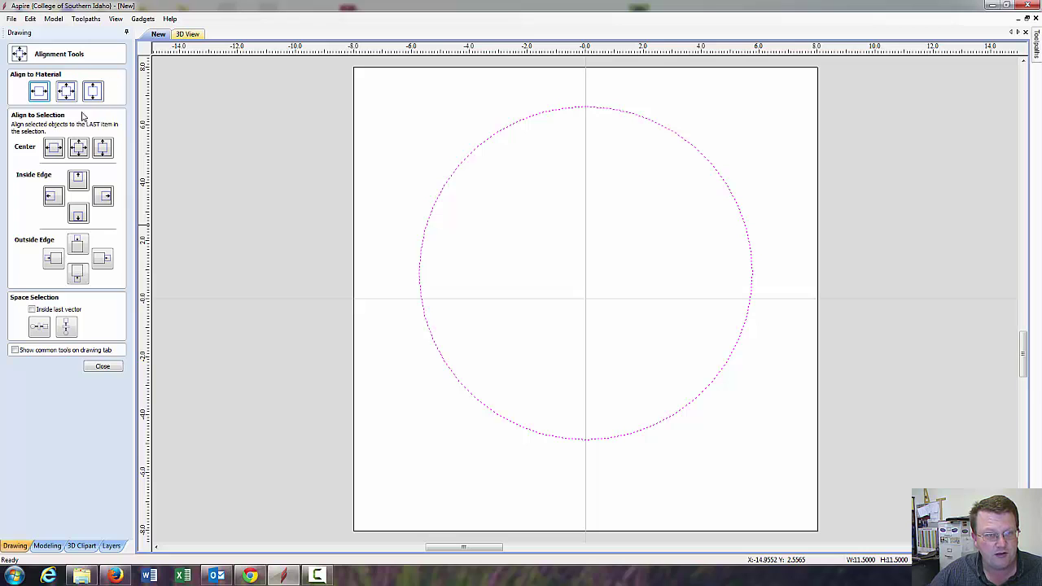
pyautogui.click(38, 91)
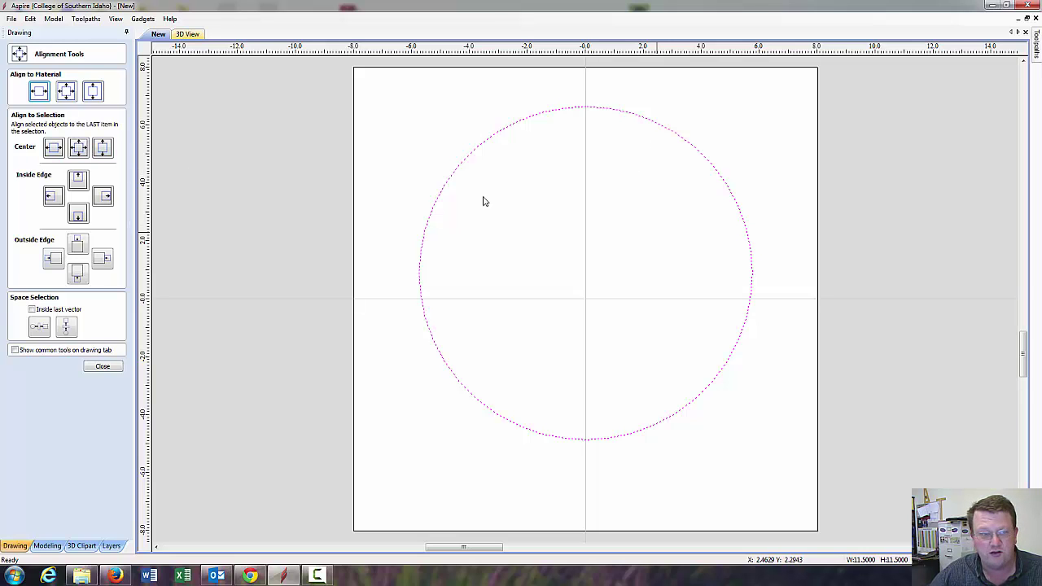
pyautogui.click(66, 92)
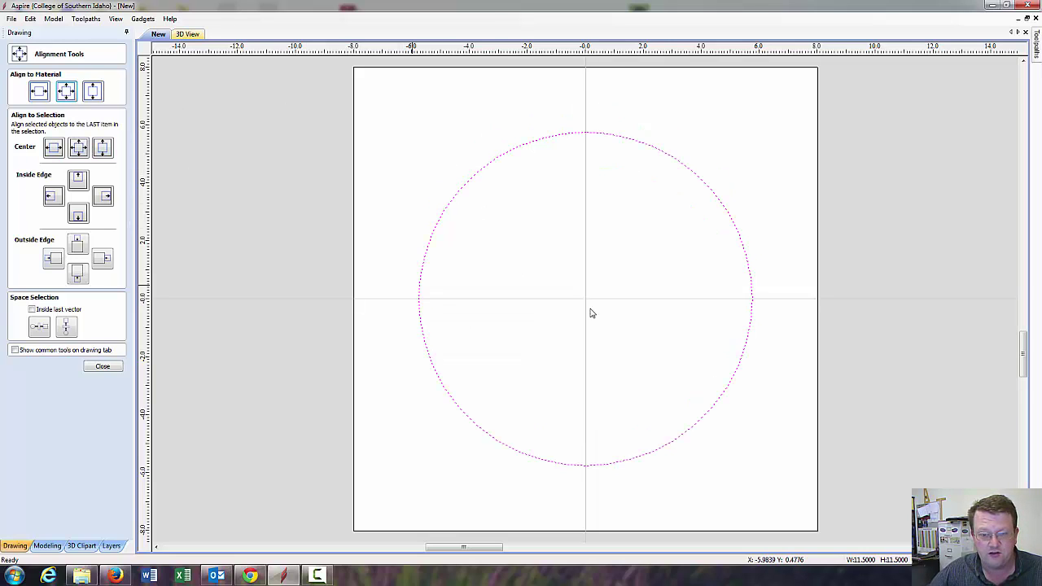
# Close the alignment tools and reselect the centered circle by its outline.
pyautogui.click(101, 366)
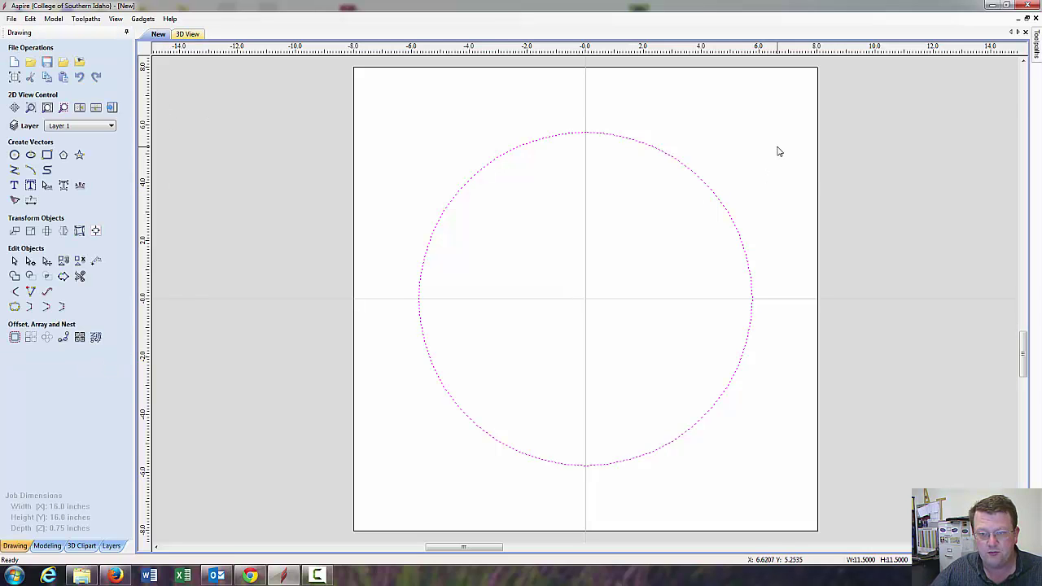
pyautogui.click(730, 196)
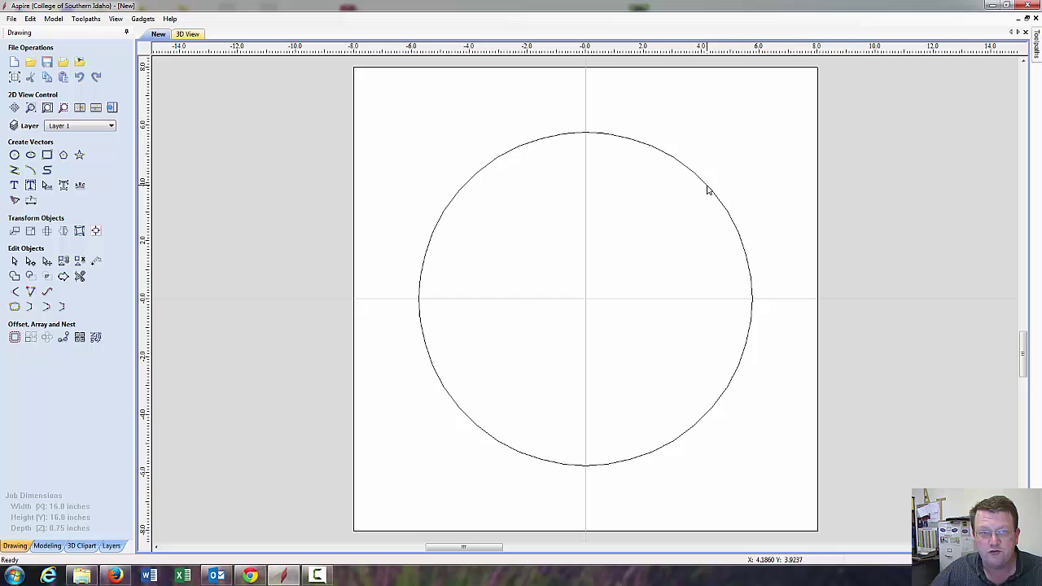
pyautogui.click(707, 190)
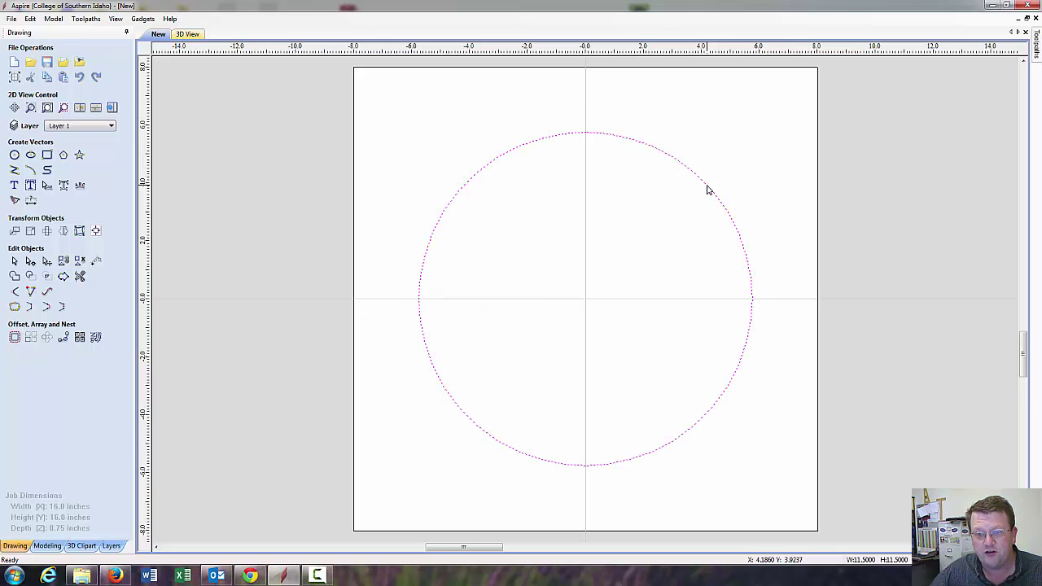
# Start a 2D profile toolpath on the selected circle with a cut depth of 0.77 inches, keeping the toolpath controls pinned open.
pyautogui.moveTo(1036, 46)
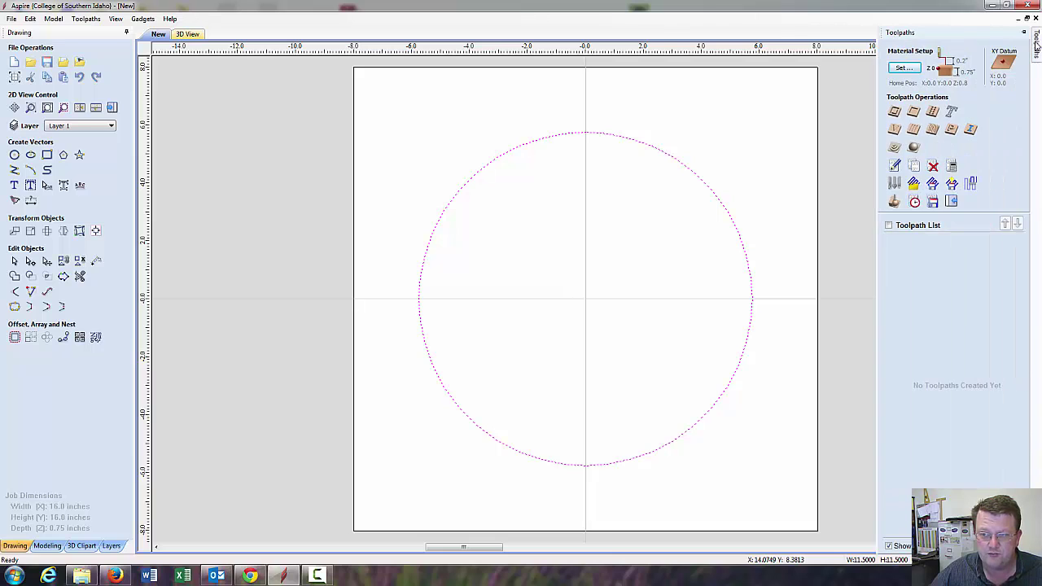
pyautogui.click(1023, 34)
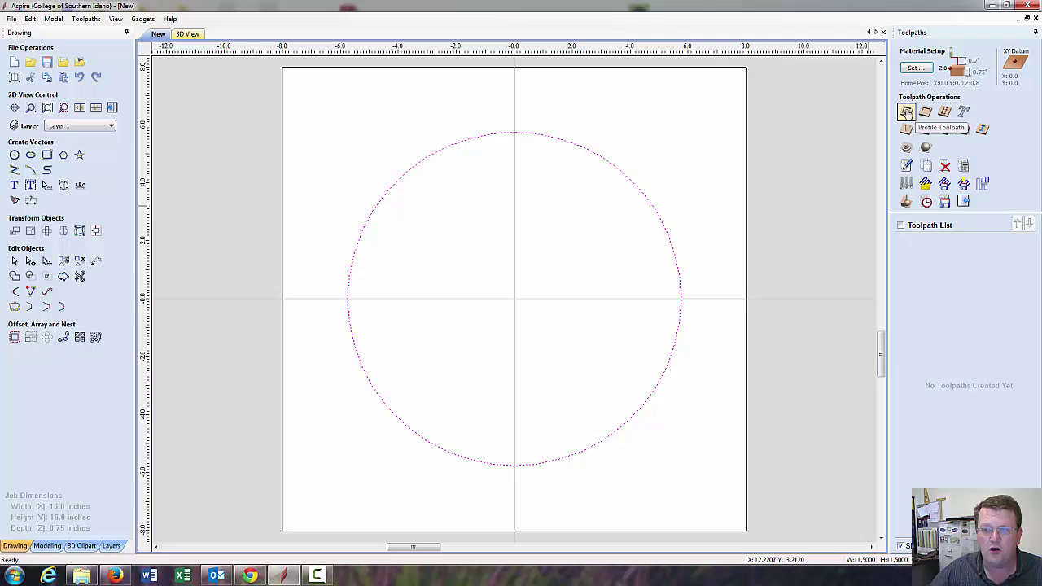
pyautogui.click(906, 112)
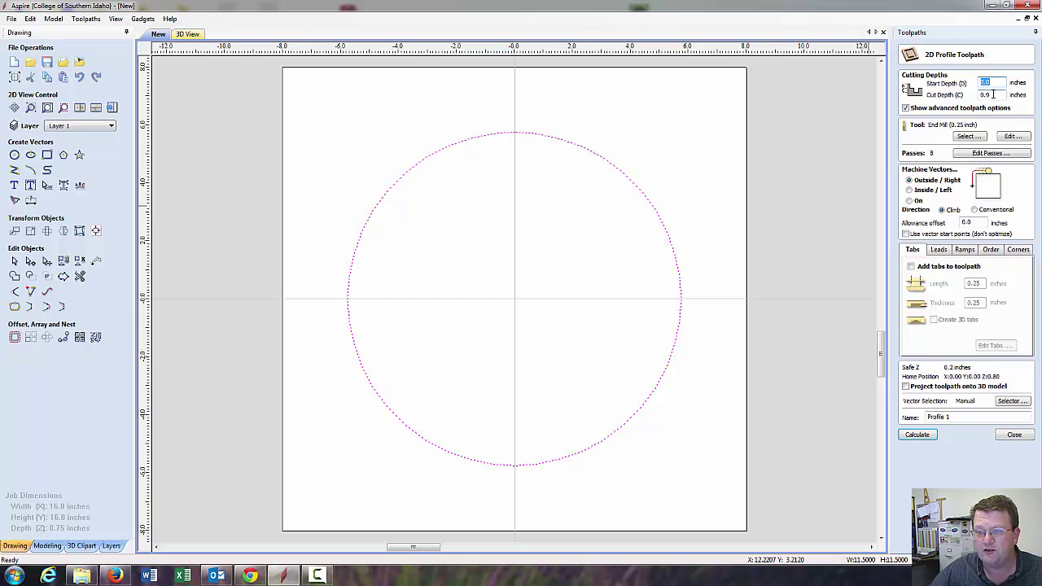
pyautogui.press('Tab')
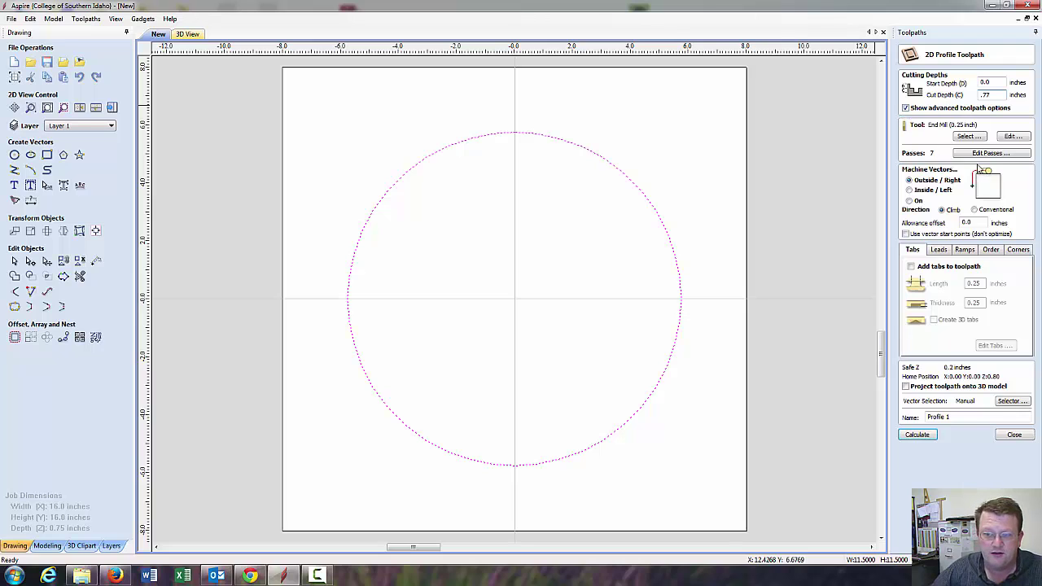
# Choose the 0.25 inch end mill from the imperial tools and set its pass depth to 0.25 inches.
pyautogui.click(966, 137)
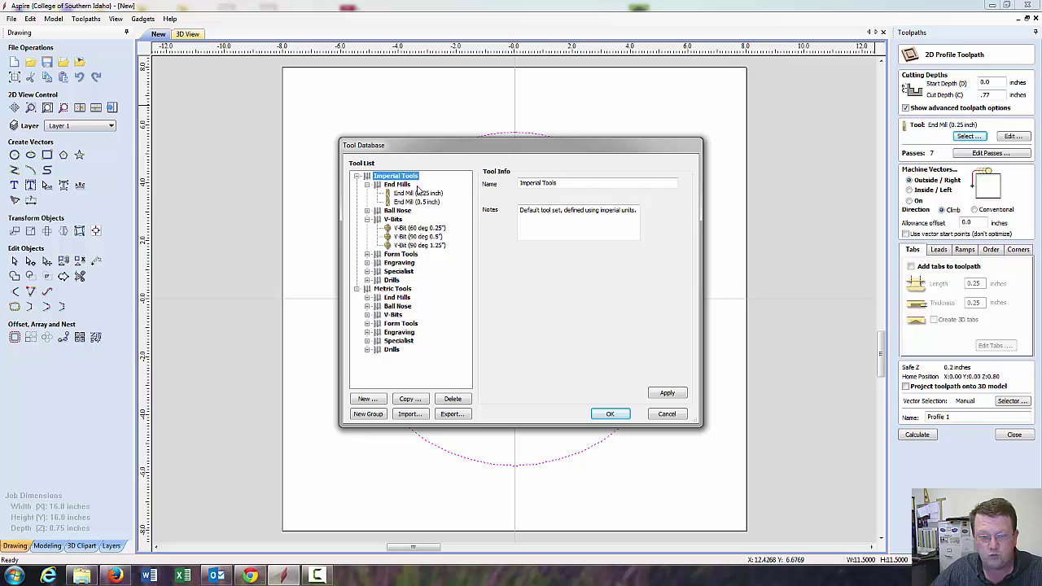
pyautogui.click(408, 195)
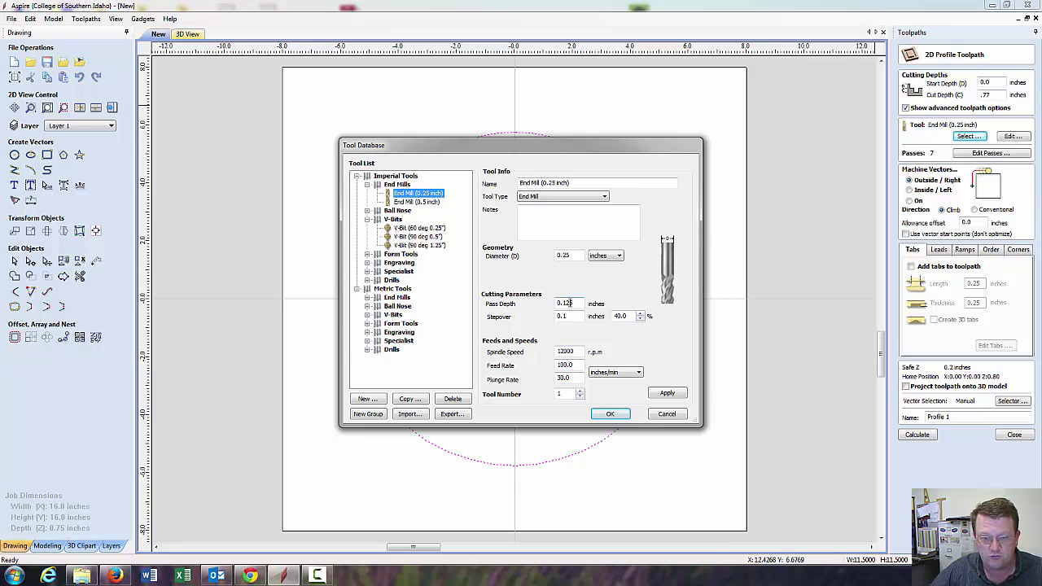
pyautogui.doubleClick(579, 303)
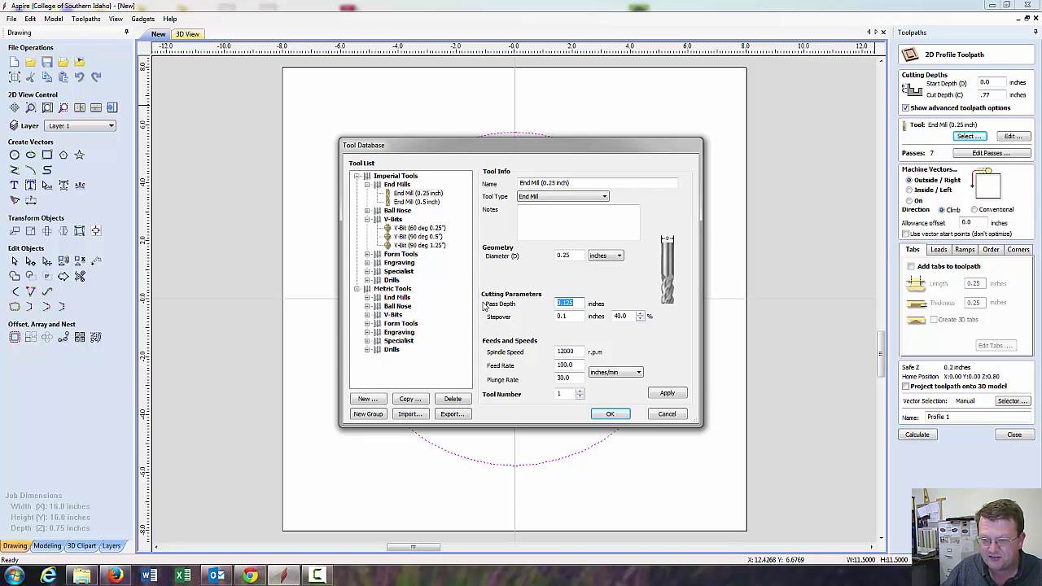
pyautogui.write('.2')
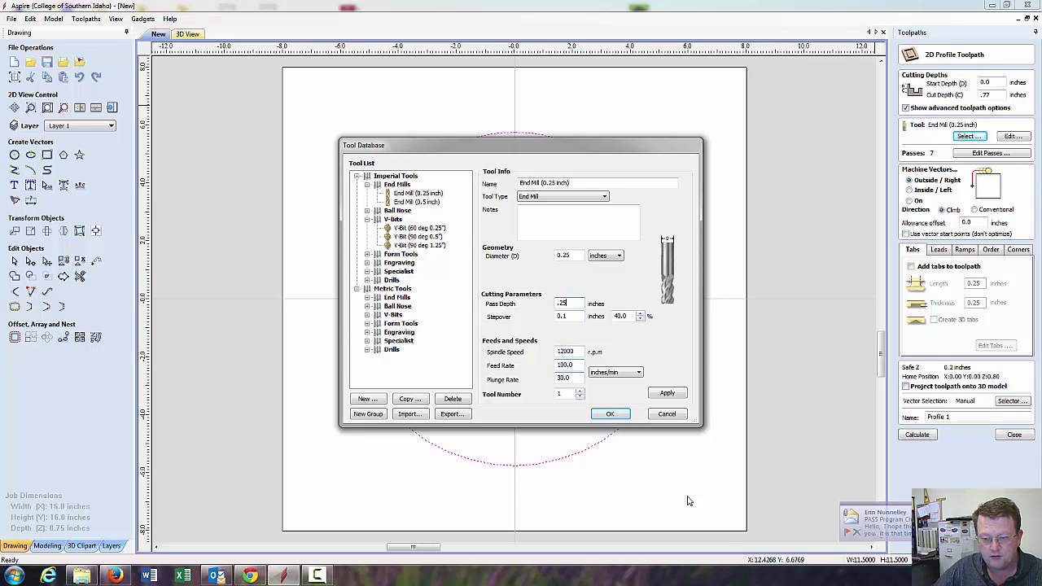
# Set the end mill's feed rate to 30 inches/min, apply the tool changes and use this tool for the toolpath.
pyautogui.doubleClick(572, 365)
pyautogui.click(582, 365)
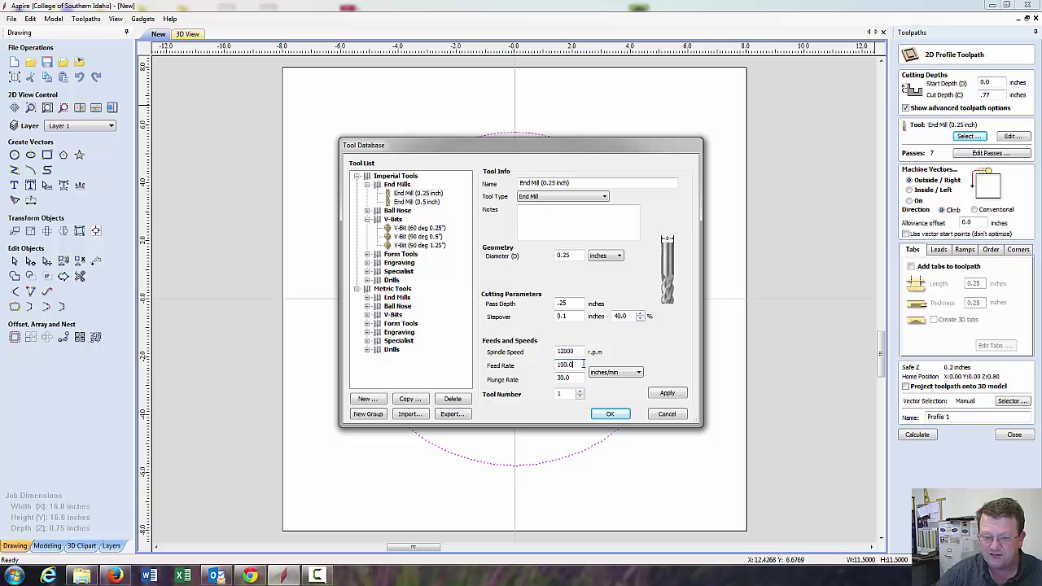
pyautogui.moveTo(582, 364); pyautogui.dragTo(480, 357)
pyautogui.write('30')
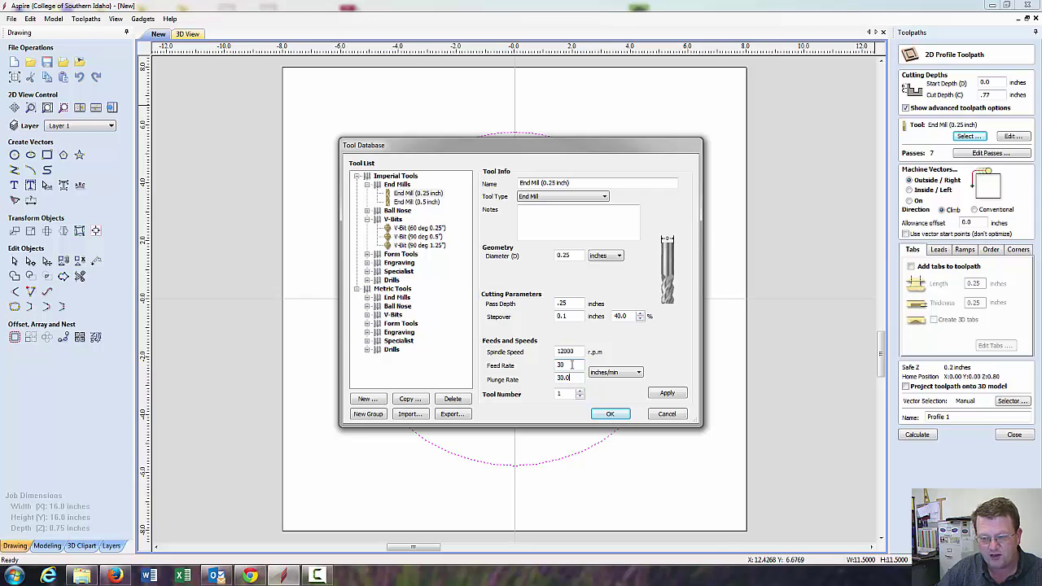
pyautogui.press('Tab')
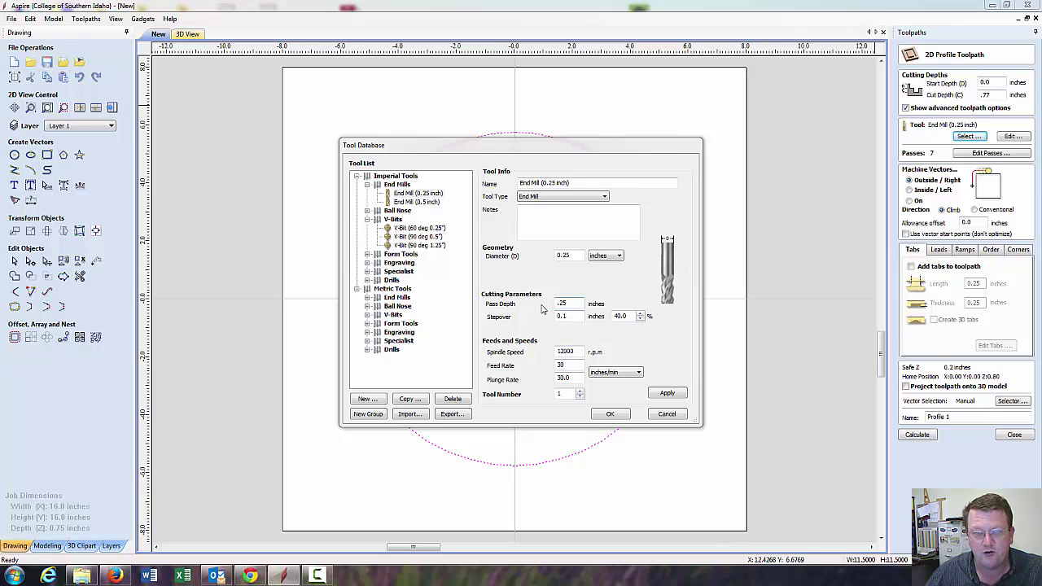
pyautogui.click(665, 395)
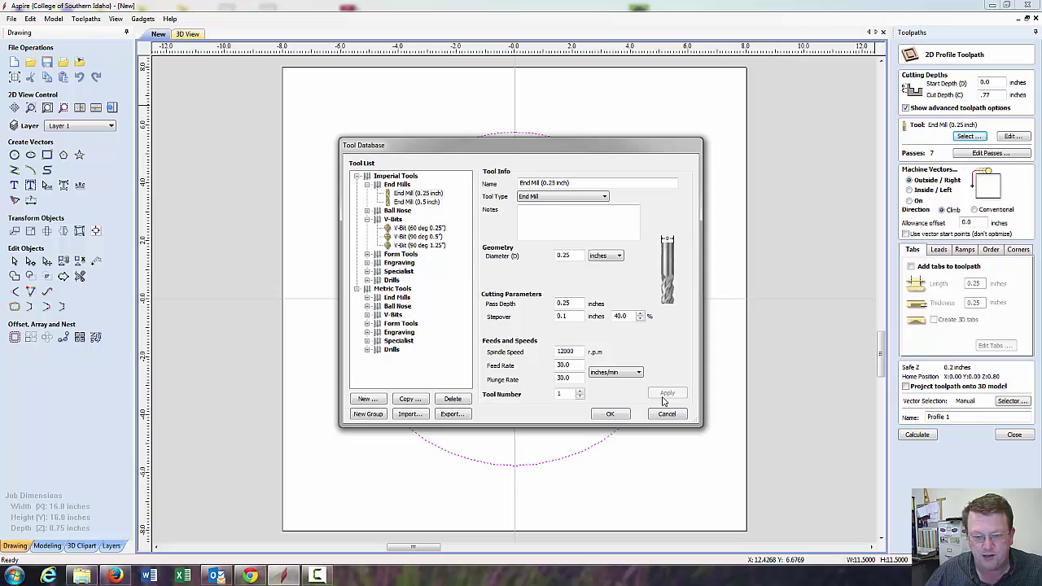
pyautogui.click(602, 417)
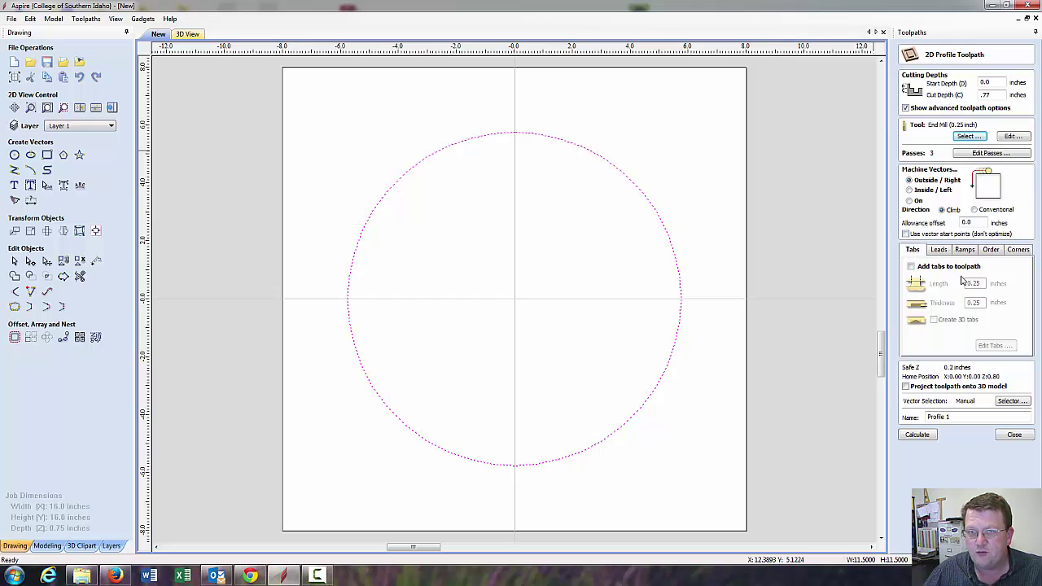
# Add tabs to the profile toolpath with a length of 0.65 inches, a thickness of 0.185 inches and 3D tabs enabled.
pyautogui.click(911, 267)
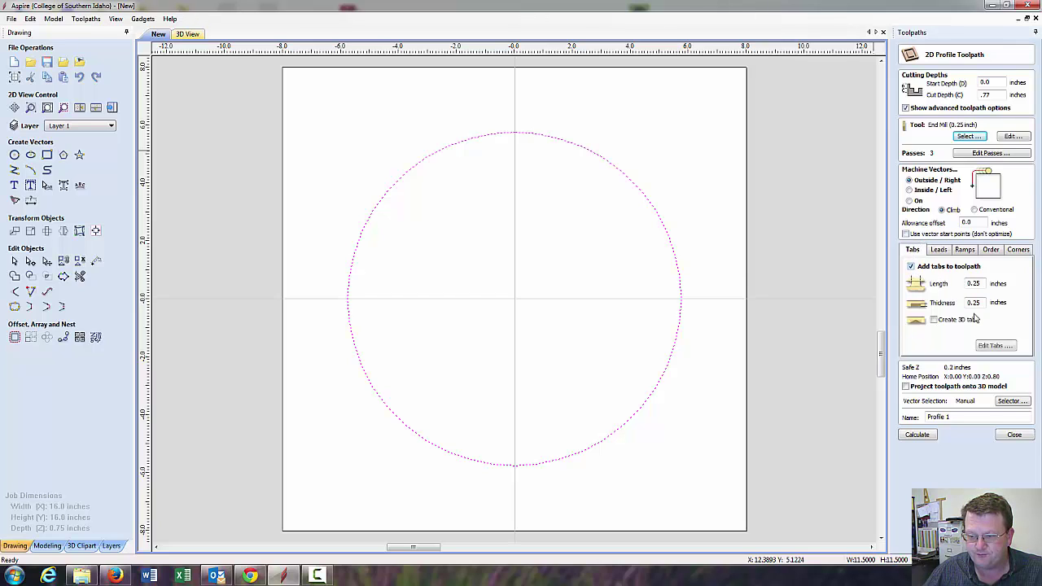
pyautogui.doubleClick(974, 283)
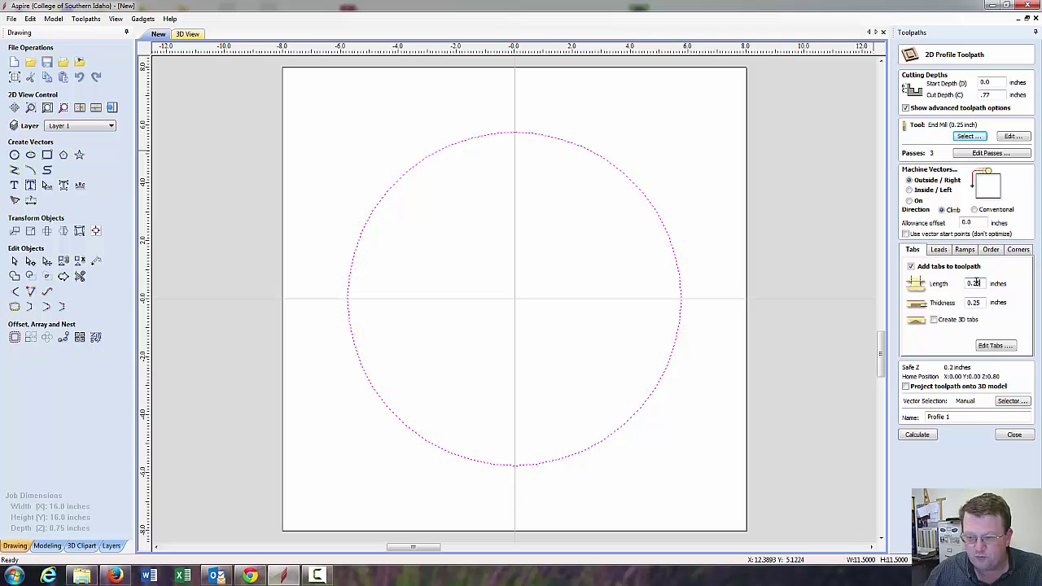
pyautogui.write('.')
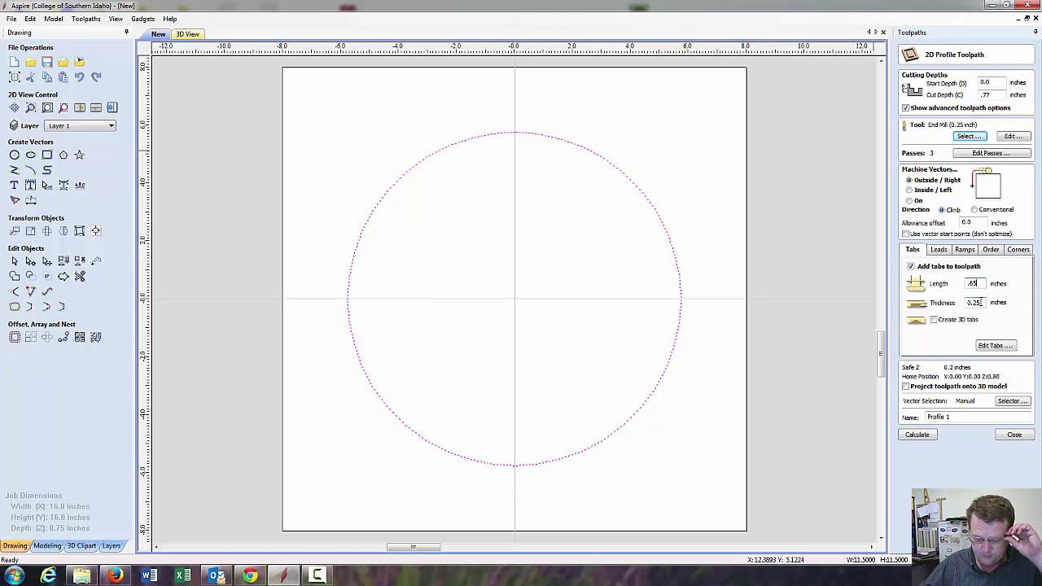
pyautogui.doubleClick(979, 302)
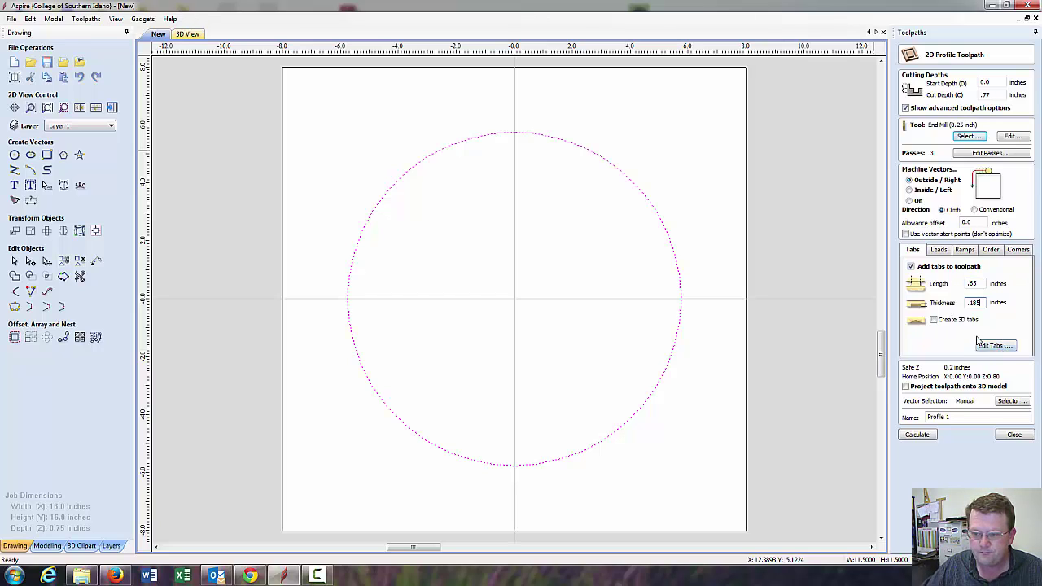
pyautogui.click(934, 319)
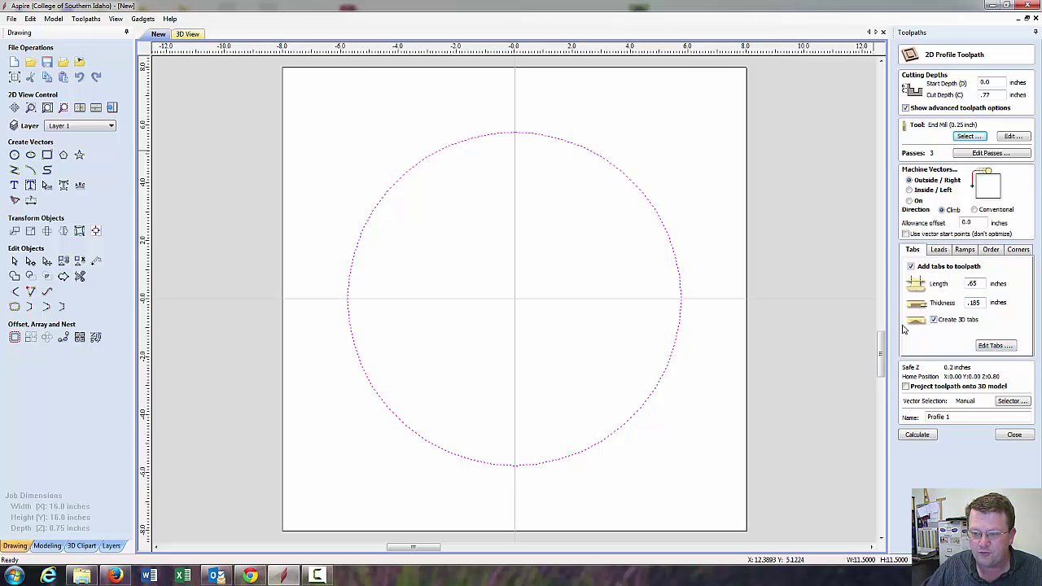
# Place a constant number of 4 tabs on the circle and move each one to a roughly diagonal position around the outline.
pyautogui.click(999, 349)
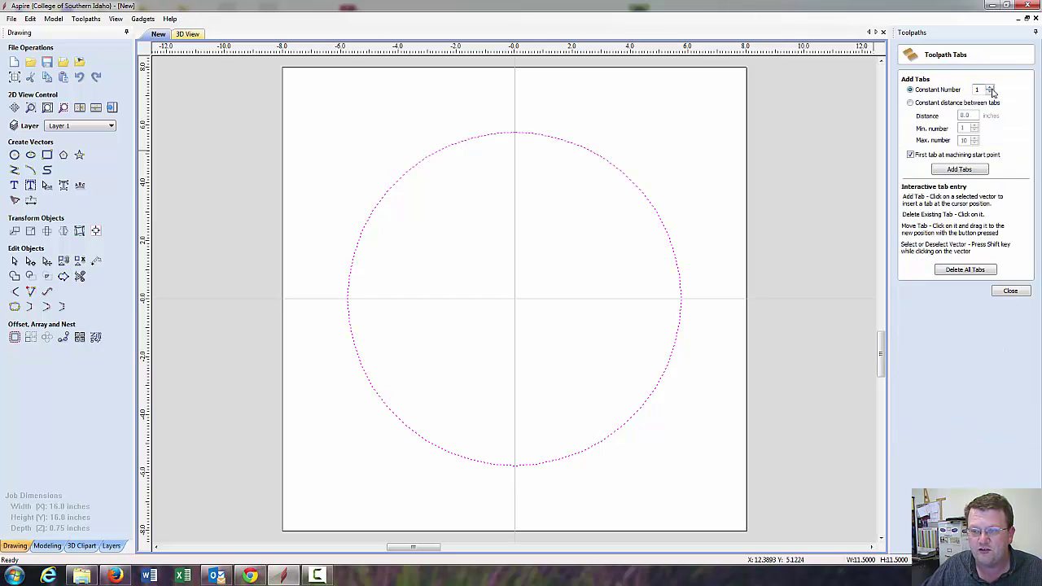
pyautogui.click(966, 171)
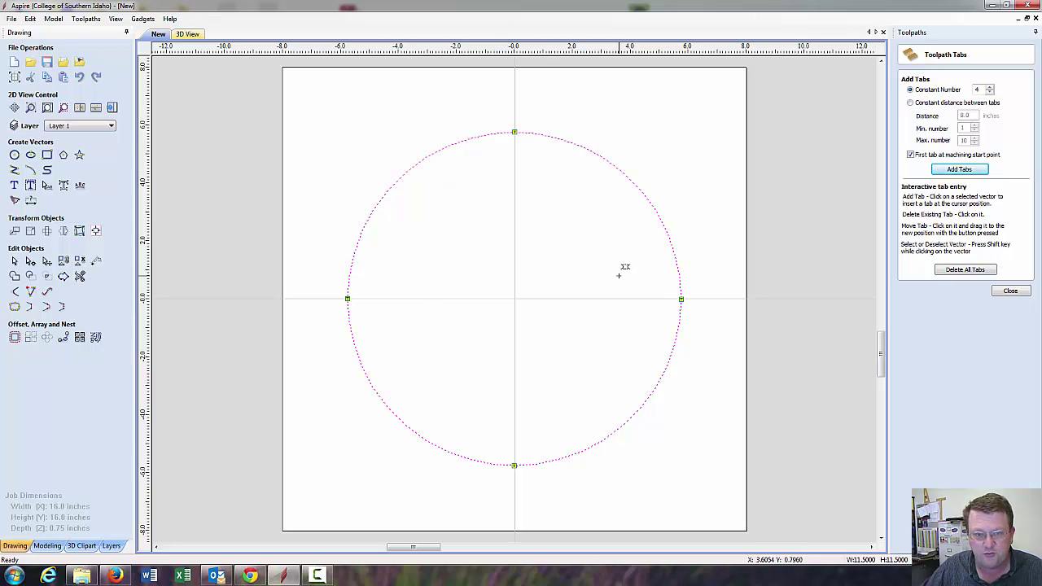
pyautogui.moveTo(521, 127)
pyautogui.mouseDown()
pyautogui.moveTo(630, 161)
pyautogui.moveTo(625, 174)
pyautogui.mouseUp()
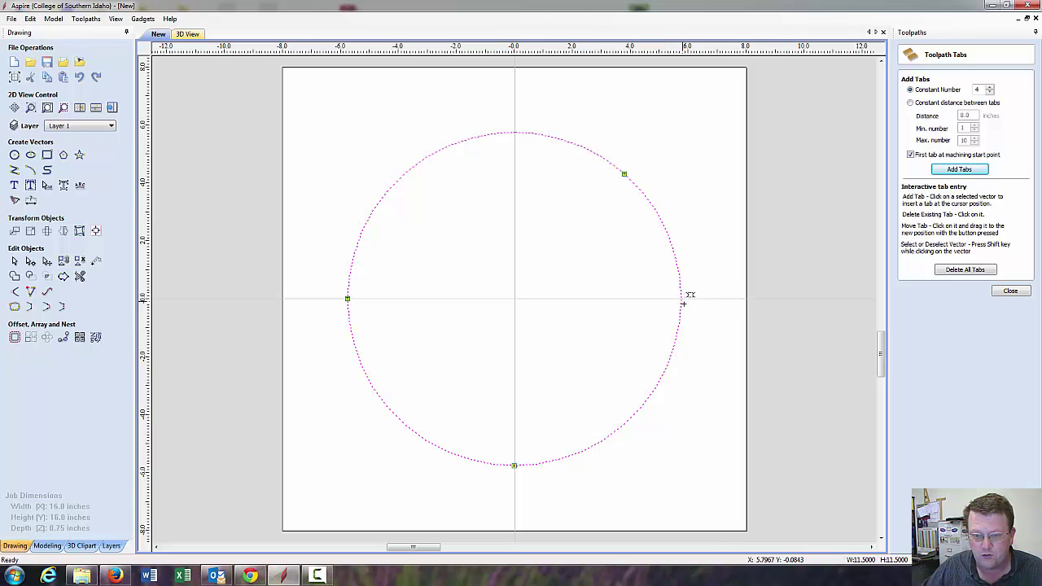
pyautogui.moveTo(688, 294); pyautogui.dragTo(648, 399)
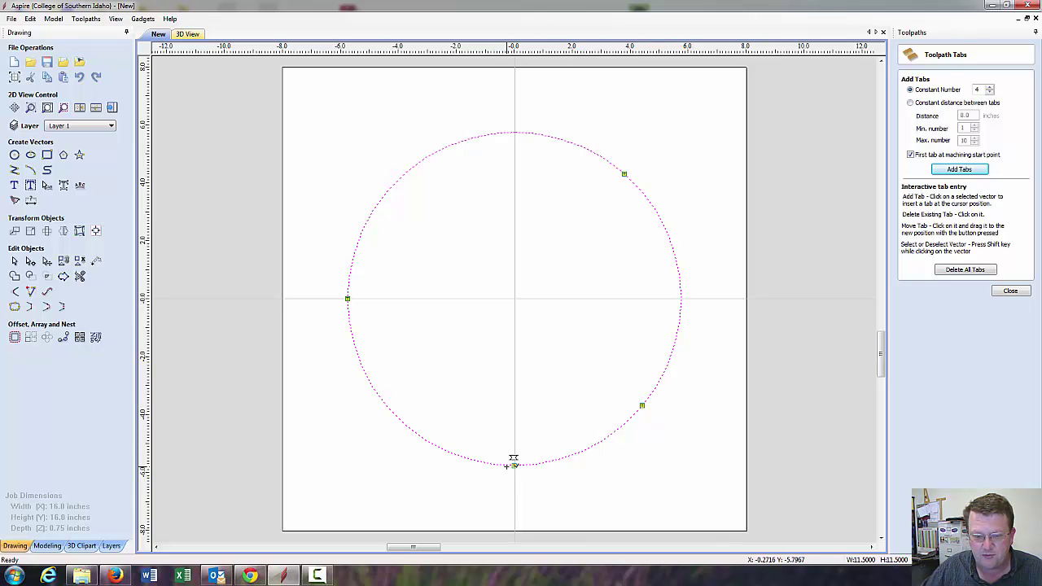
pyautogui.moveTo(514, 465); pyautogui.dragTo(404, 424)
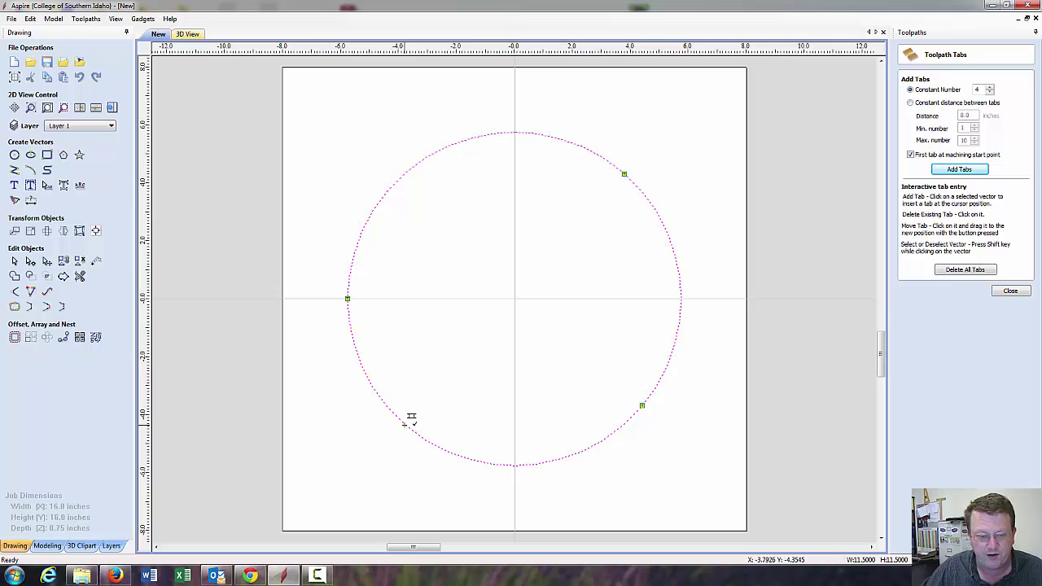
pyautogui.moveTo(348, 298)
pyautogui.mouseDown()
pyautogui.moveTo(398, 165)
pyautogui.moveTo(402, 175)
pyautogui.mouseUp()
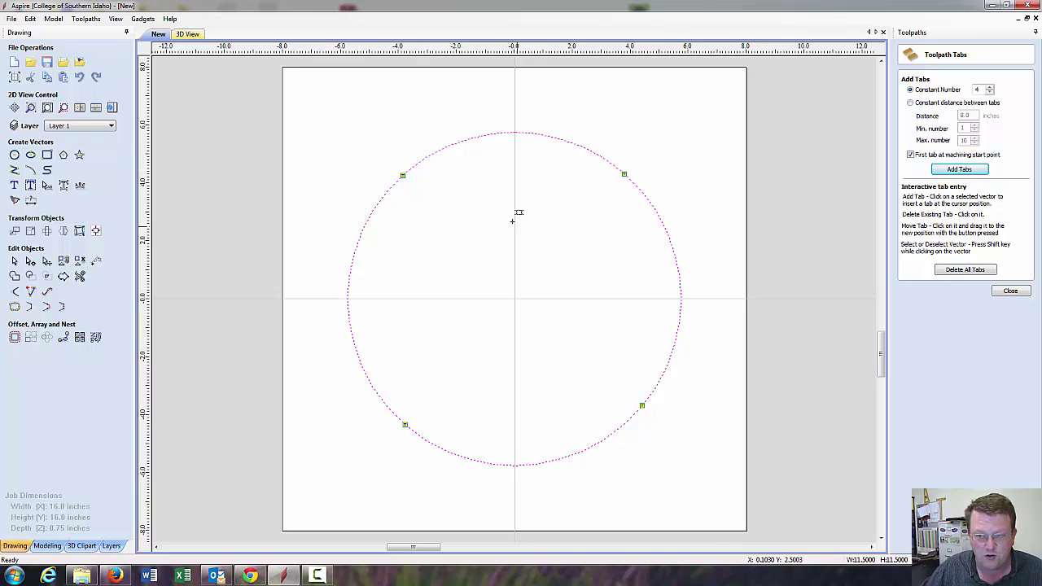
pyautogui.click(1011, 291)
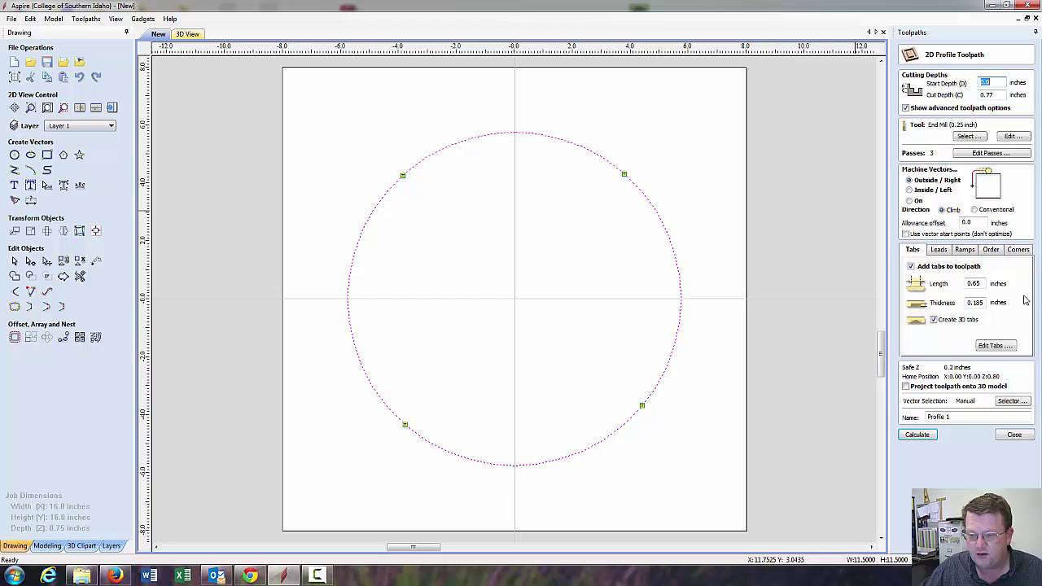
# Name the toolpath with the person's first name followed by "Circle" and calculate it, accepting the cut through the material.
pyautogui.click(968, 416)
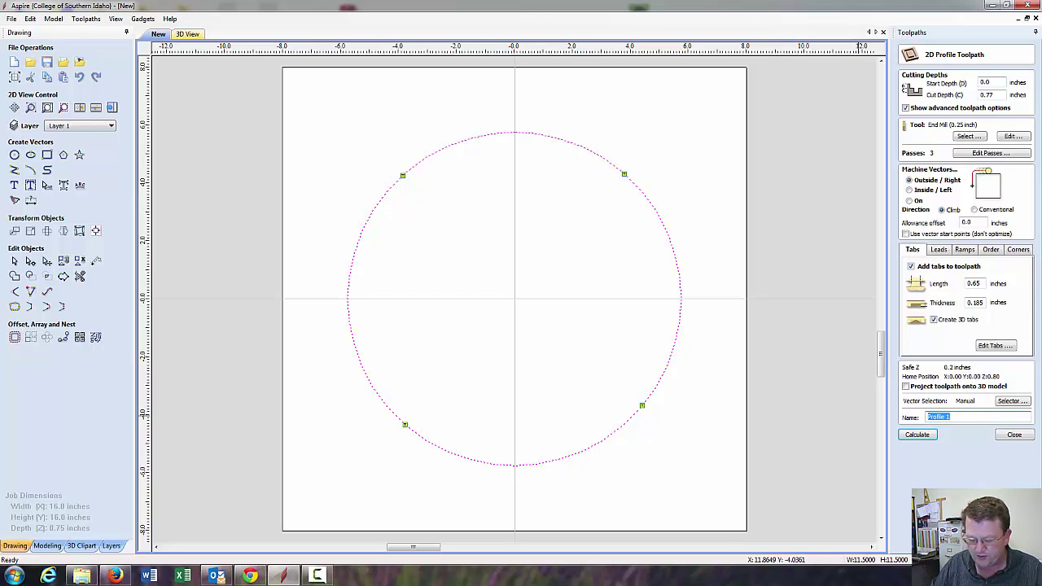
pyautogui.write('Ben')
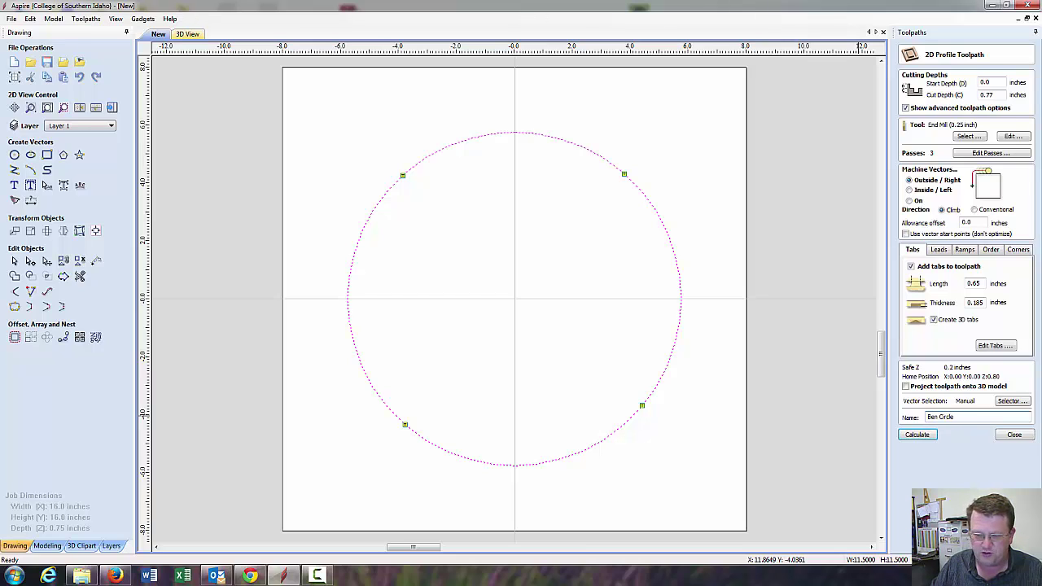
pyautogui.write(' Circle')
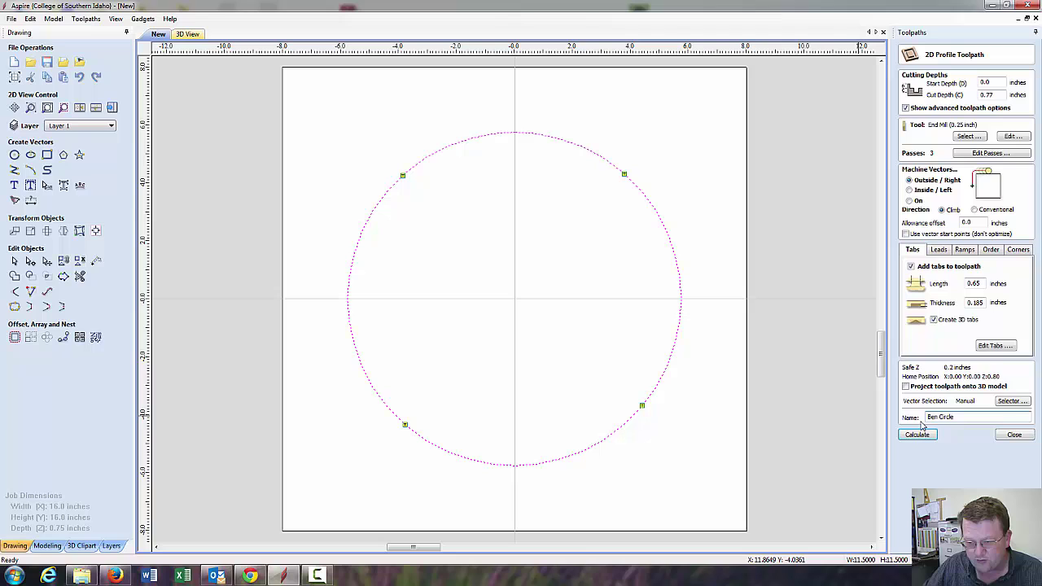
pyautogui.click(916, 434)
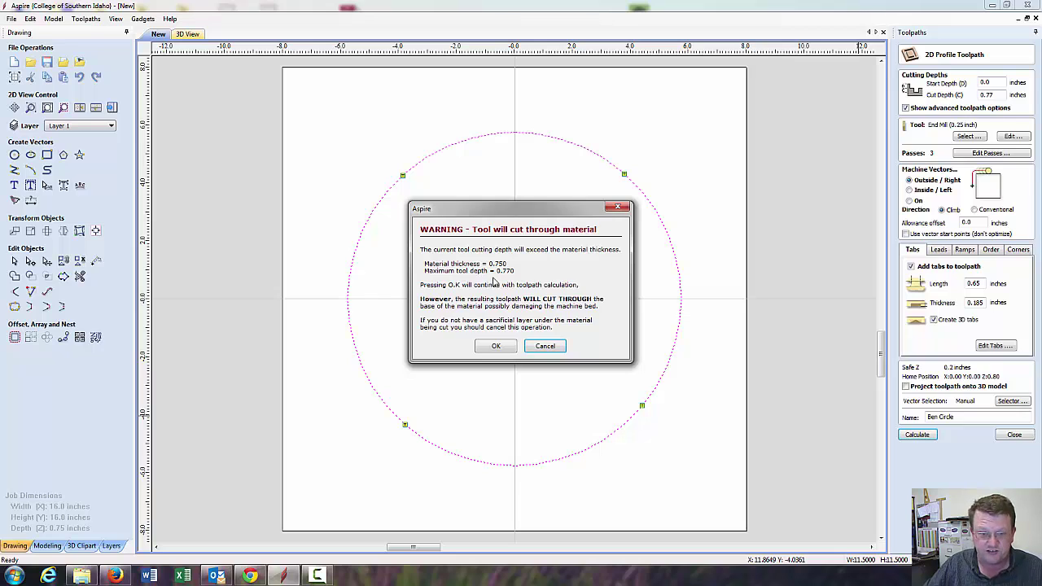
pyautogui.click(497, 346)
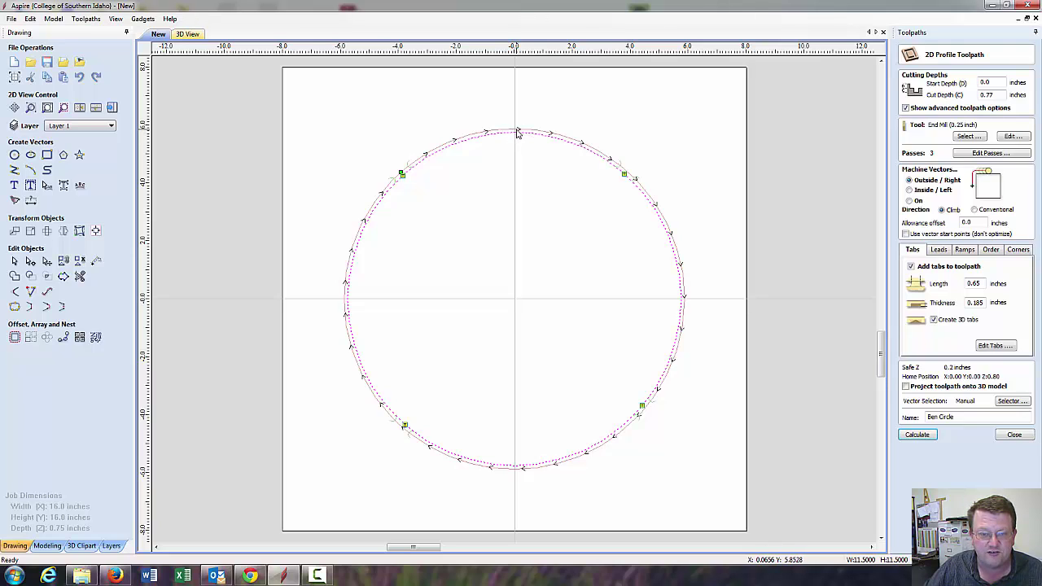
pyautogui.click(1014, 435)
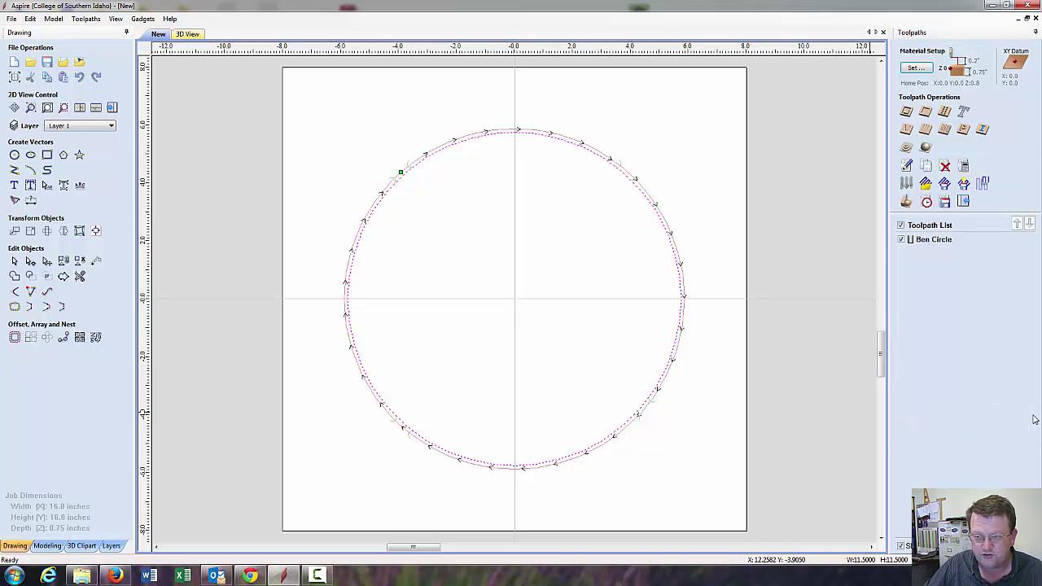
# Open the toolpath preview, reset it and simulate all toolpaths on the cherry material.
pyautogui.click(905, 202)
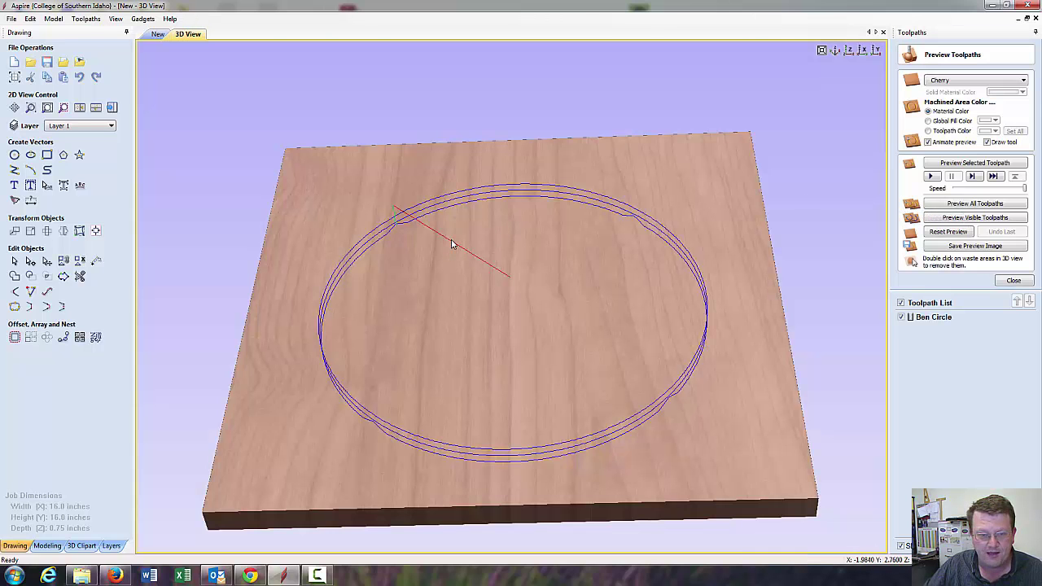
pyautogui.moveTo(528, 236); pyautogui.dragTo(570, 231)
pyautogui.click(835, 52)
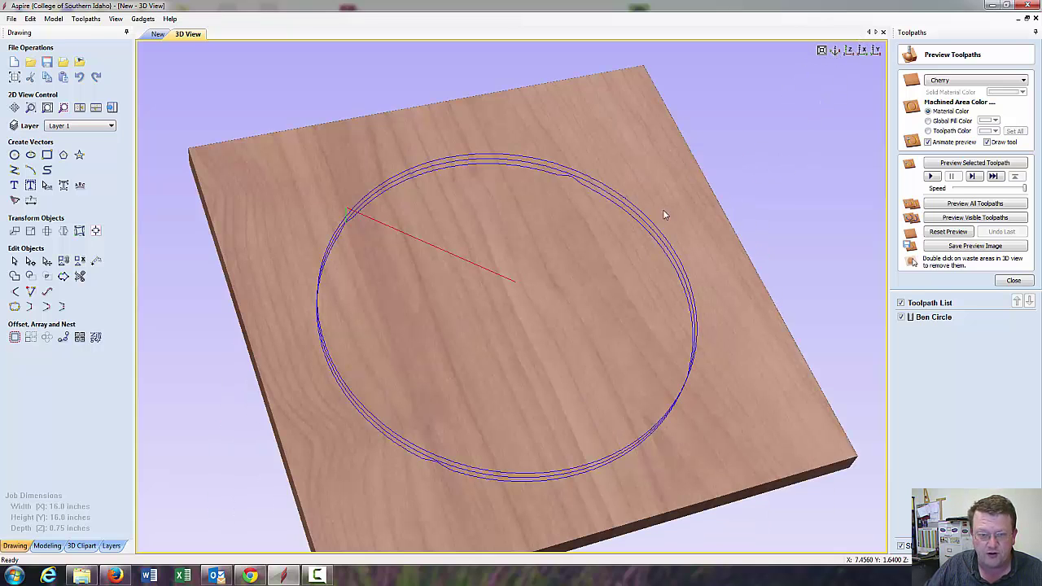
pyautogui.click(944, 233)
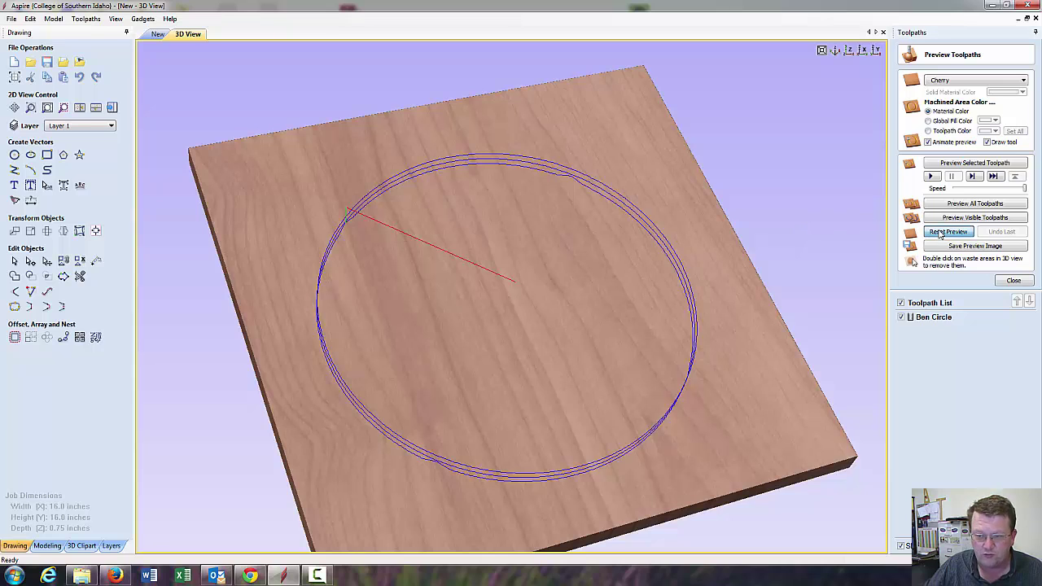
pyautogui.click(965, 204)
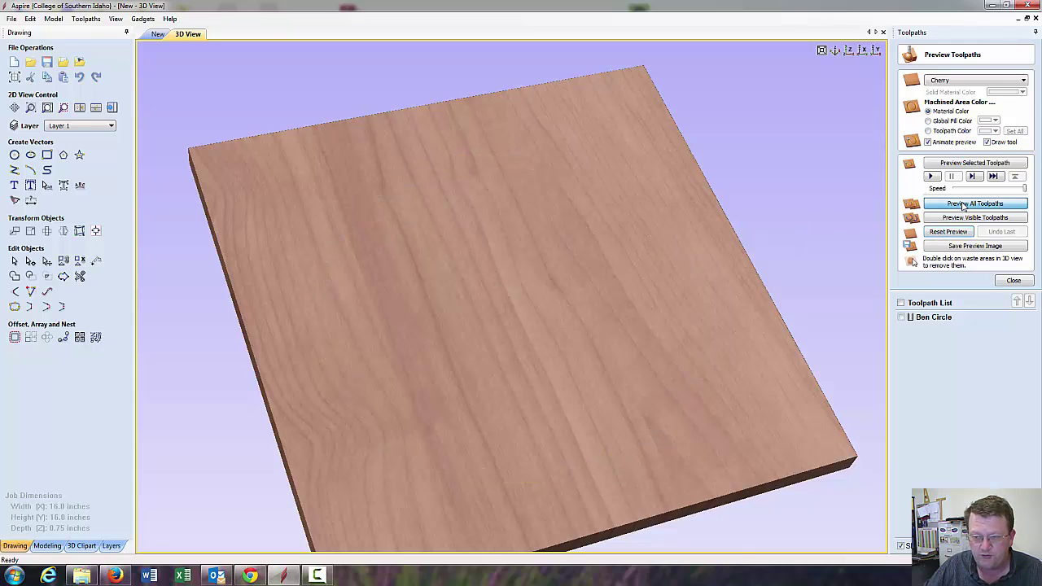
# Turn the circle toolpath's visibility back on in the toolpath list.
pyautogui.click(902, 318)
pyautogui.click(901, 318)
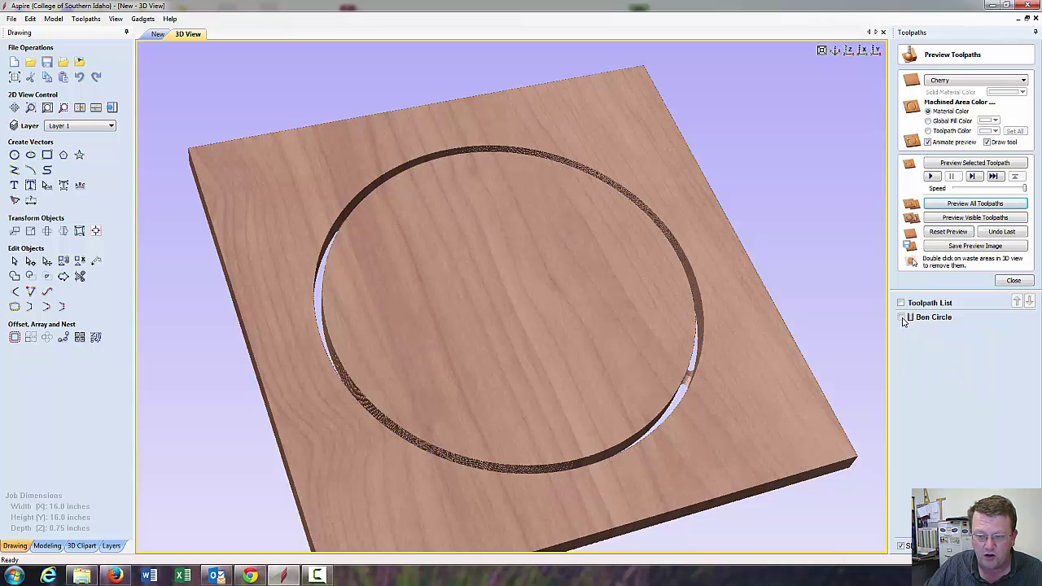
pyautogui.click(901, 318)
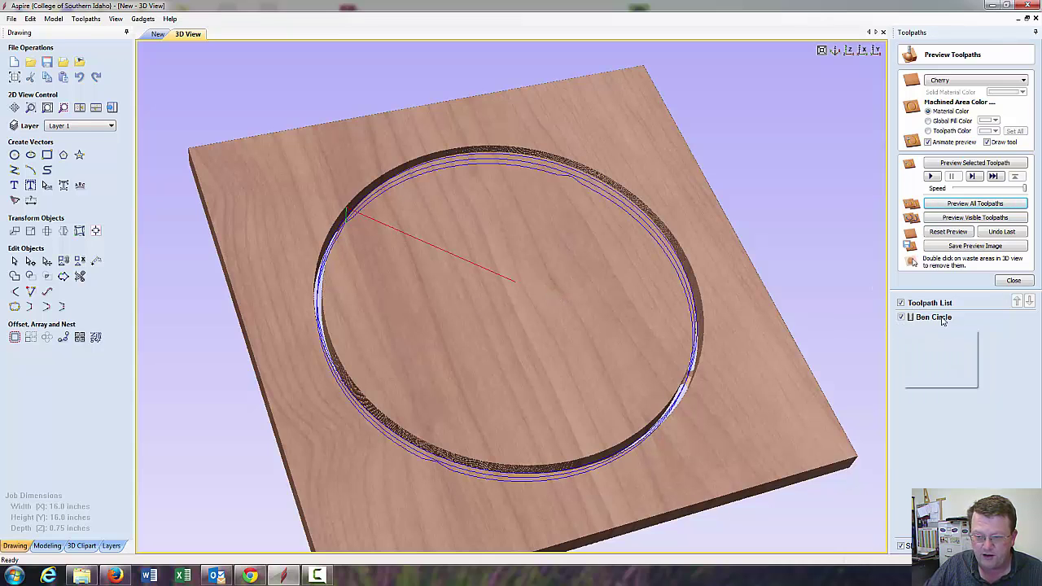
# Inspect the simulated circle cut and its tabs from several angles, and close the preview.
pyautogui.moveTo(549, 298); pyautogui.dragTo(478, 280)
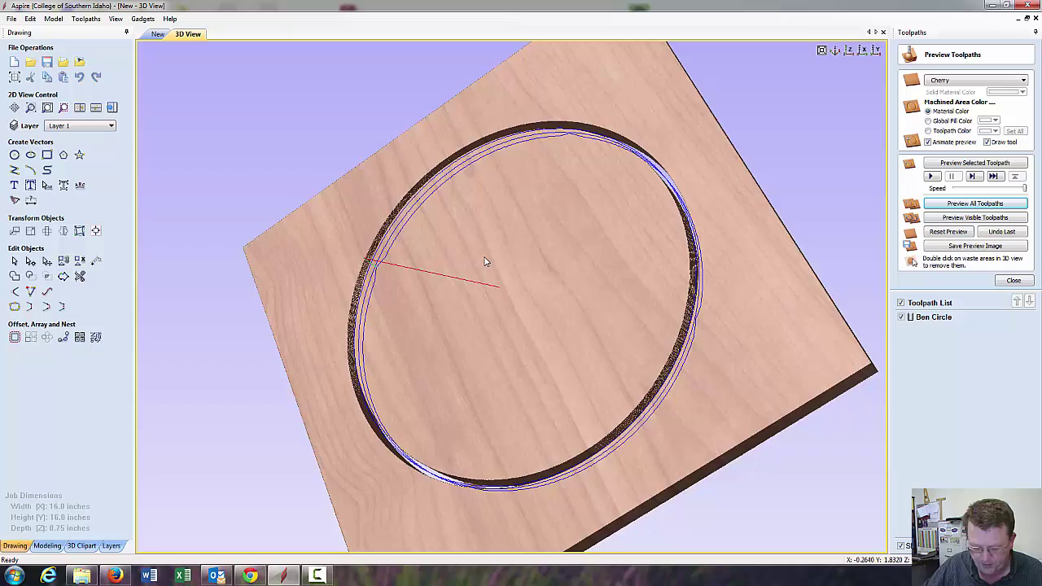
pyautogui.moveTo(486, 263); pyautogui.dragTo(628, 261, button='middle')
pyautogui.moveTo(628, 261); pyautogui.dragTo(507, 321)
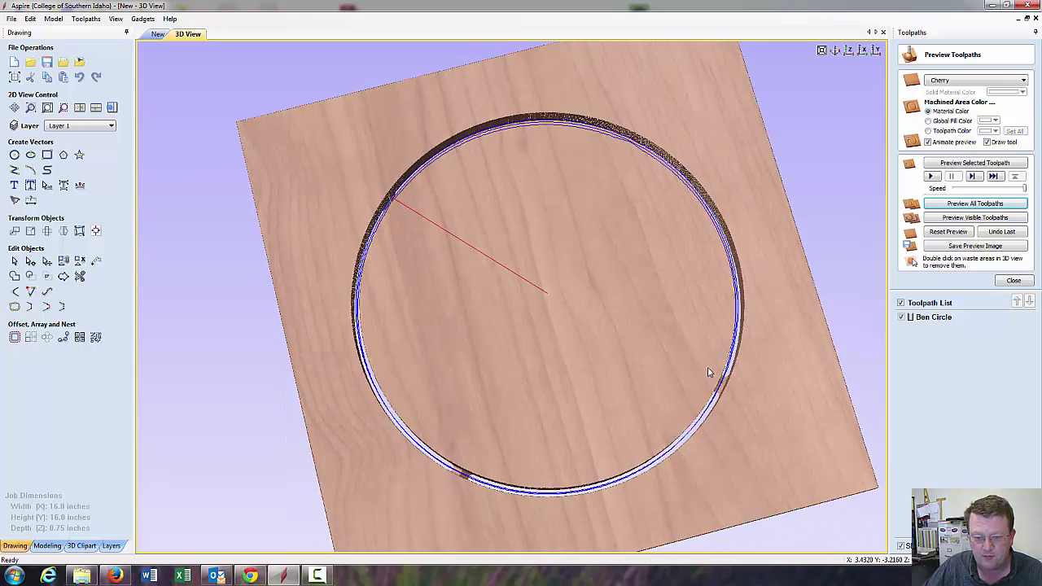
pyautogui.click(1013, 281)
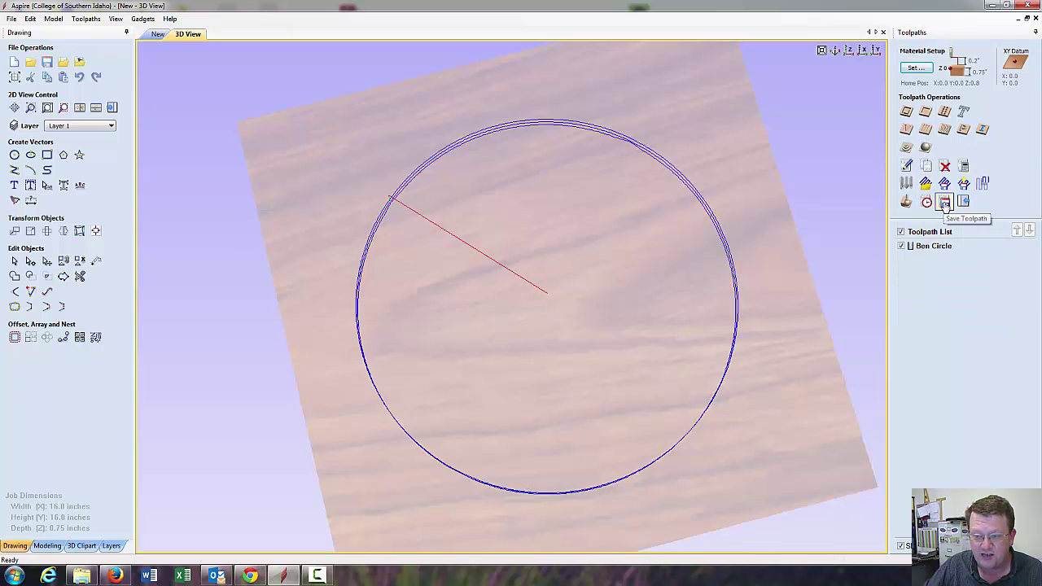
# Start saving the circle toolpath and choose the ShopBot (arcs)(inch) (*.sbp) post processor.
pyautogui.click(944, 202)
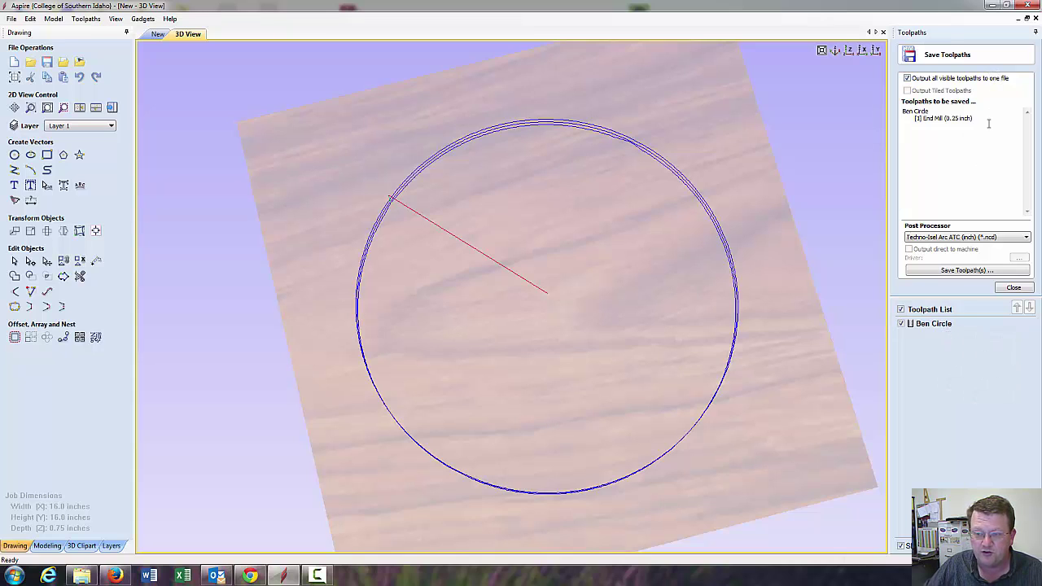
pyautogui.click(1027, 237)
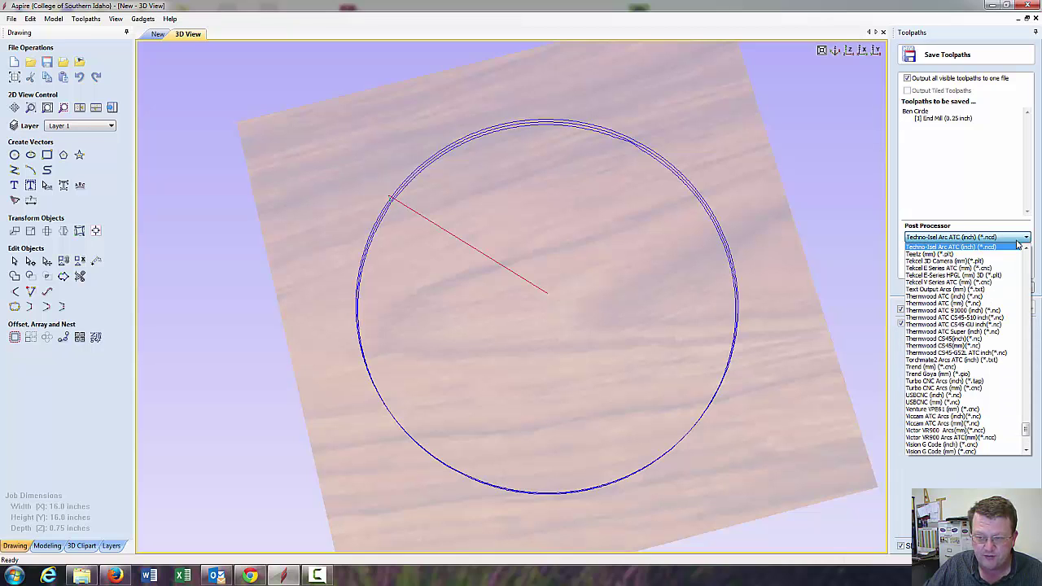
pyautogui.scroll(1, 977, 277)
pyautogui.scroll(1, 952, 324)
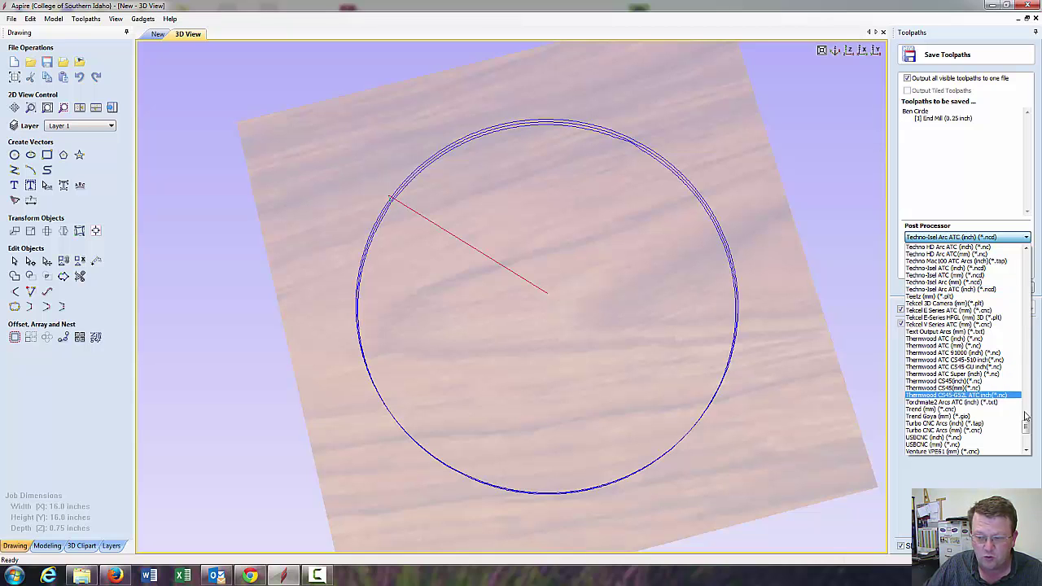
pyautogui.moveTo(1026, 424); pyautogui.dragTo(1028, 403)
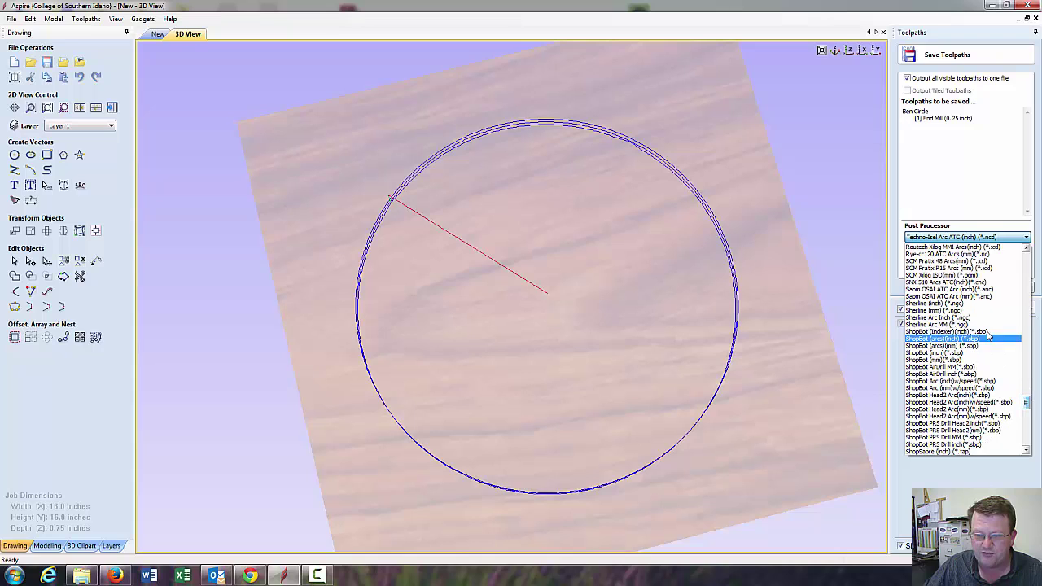
pyautogui.click(940, 339)
# Save the circle toolpath as an .sbp file on the Desktop under its suggested file name.
pyautogui.click(981, 274)
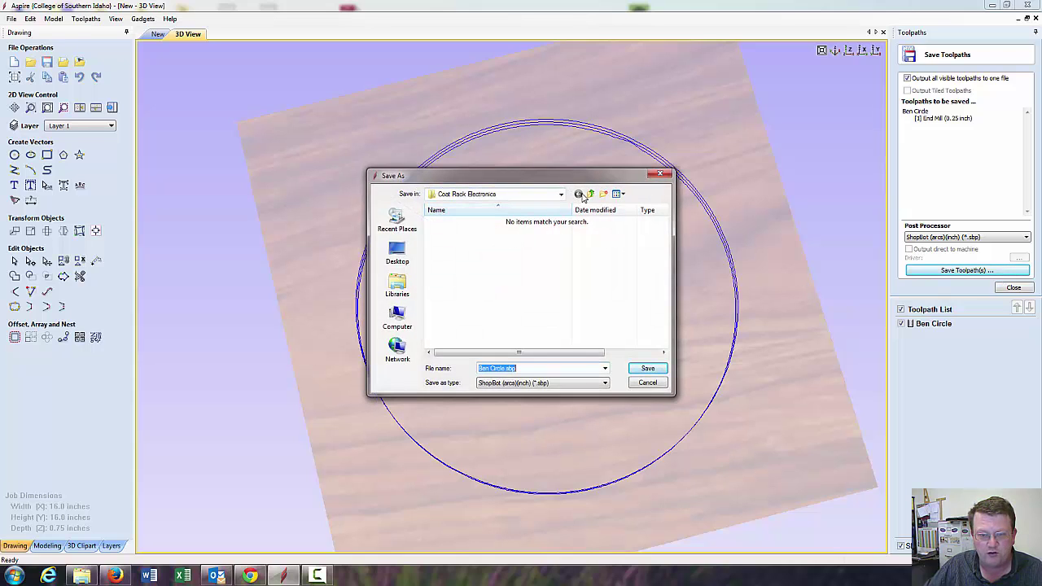
pyautogui.click(397, 319)
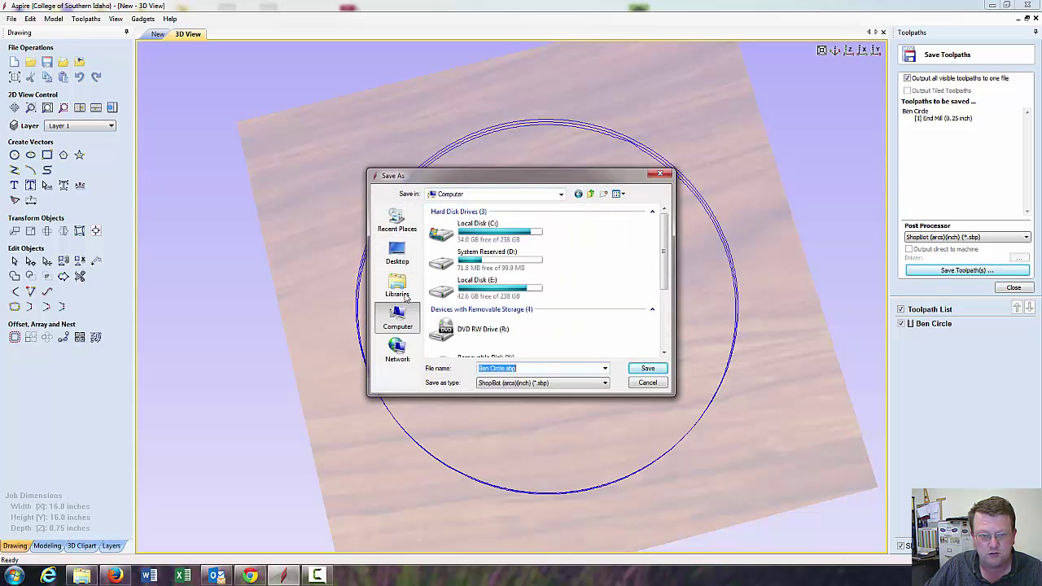
pyautogui.click(399, 252)
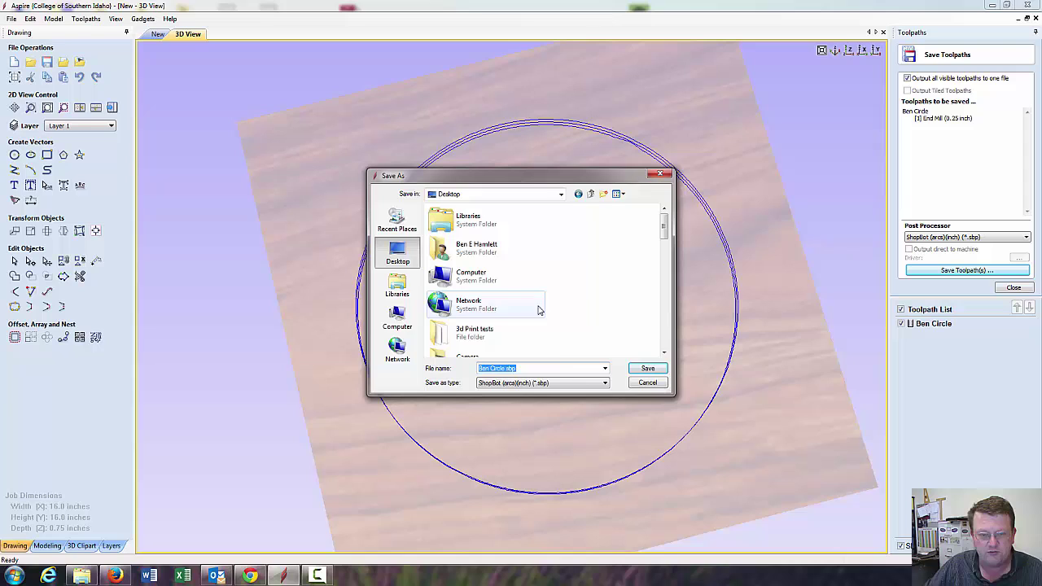
pyautogui.click(647, 368)
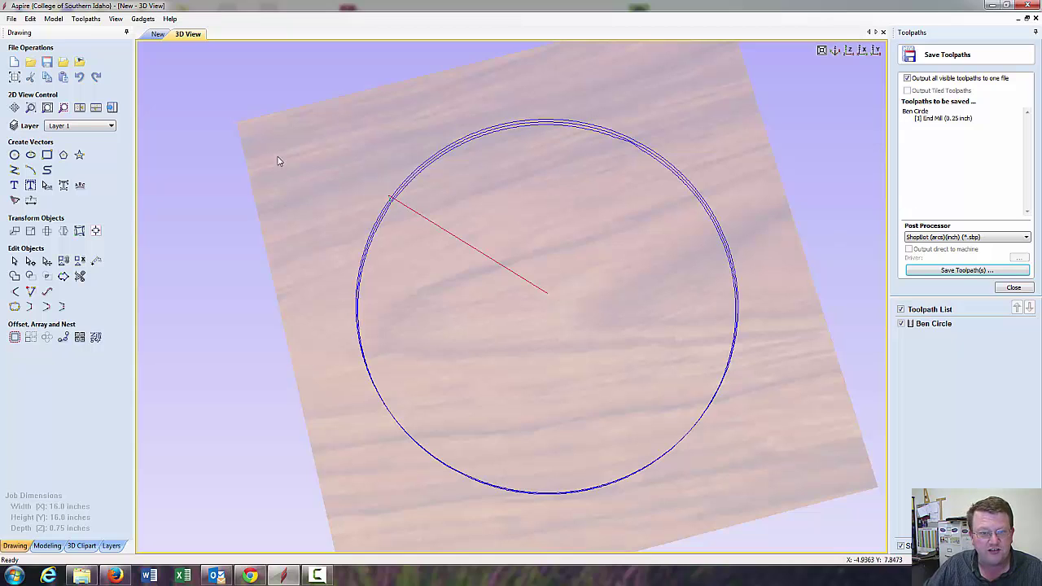
# Save the job as an Aspire file on the Desktop, named with the person's first name followed by "Circle".
pyautogui.click(158, 35)
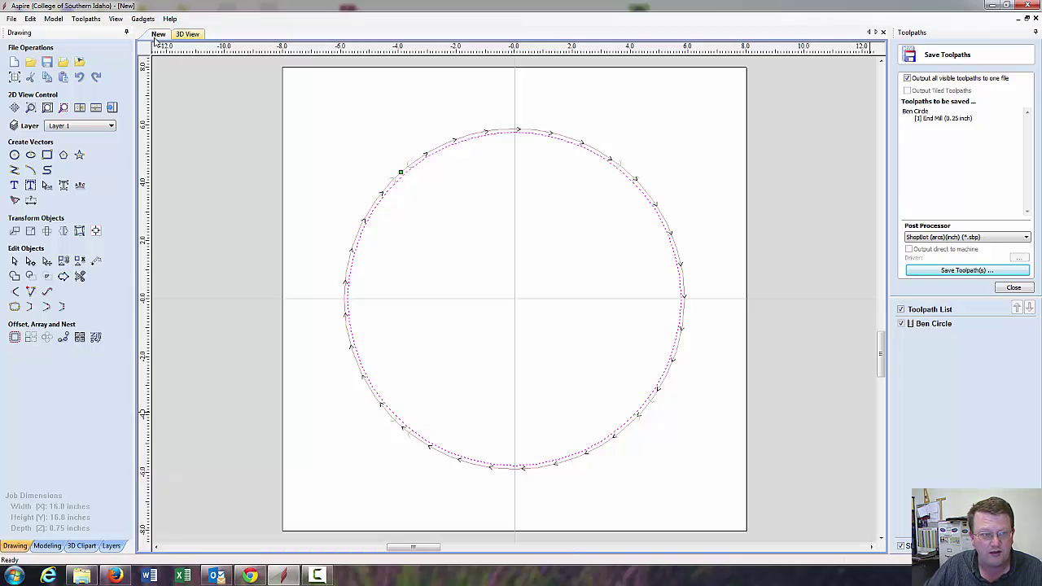
pyautogui.click(11, 19)
pyautogui.click(18, 69)
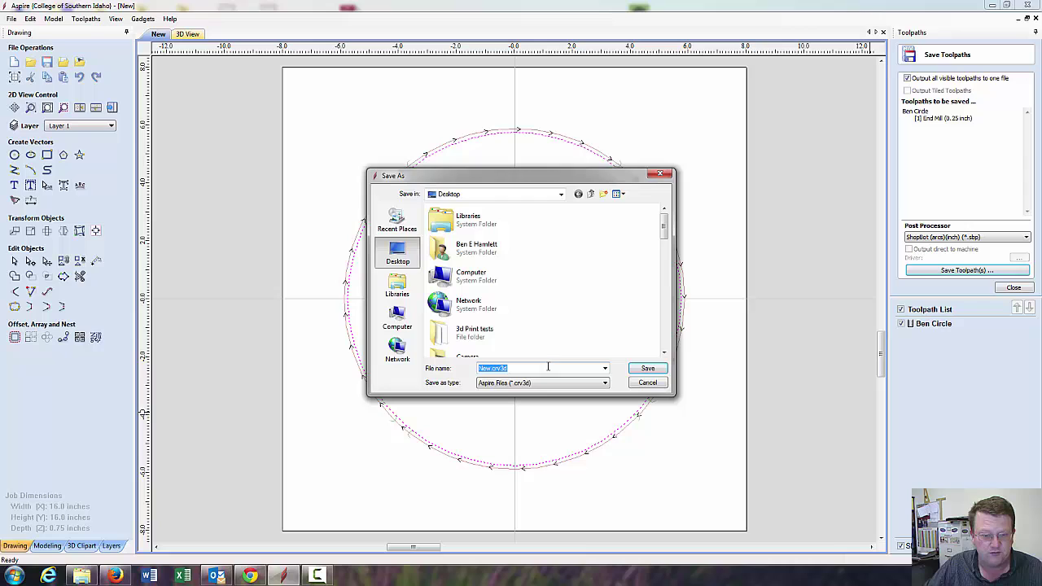
pyautogui.write('Be')
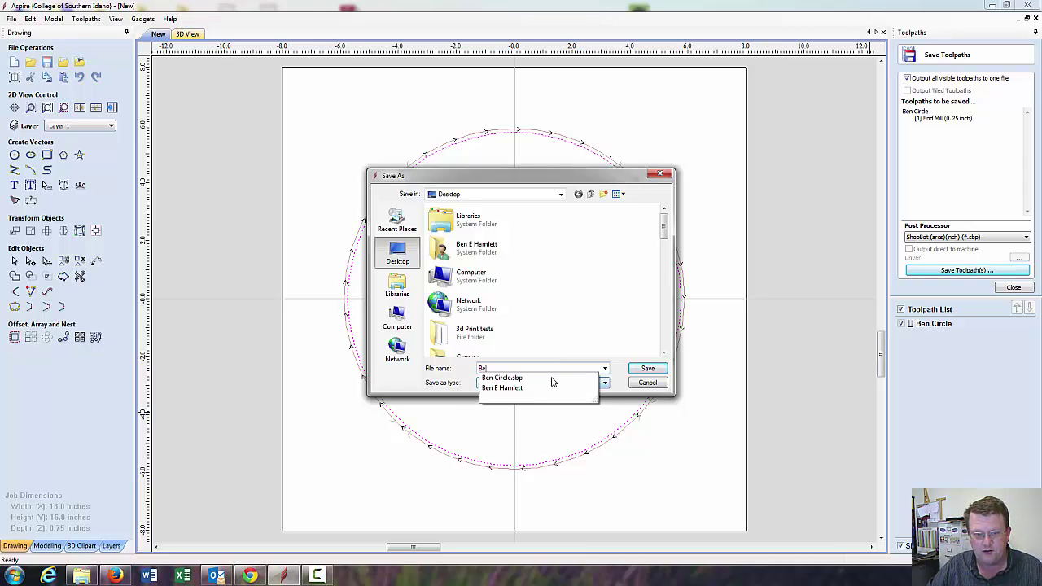
pyautogui.write('n Circle')
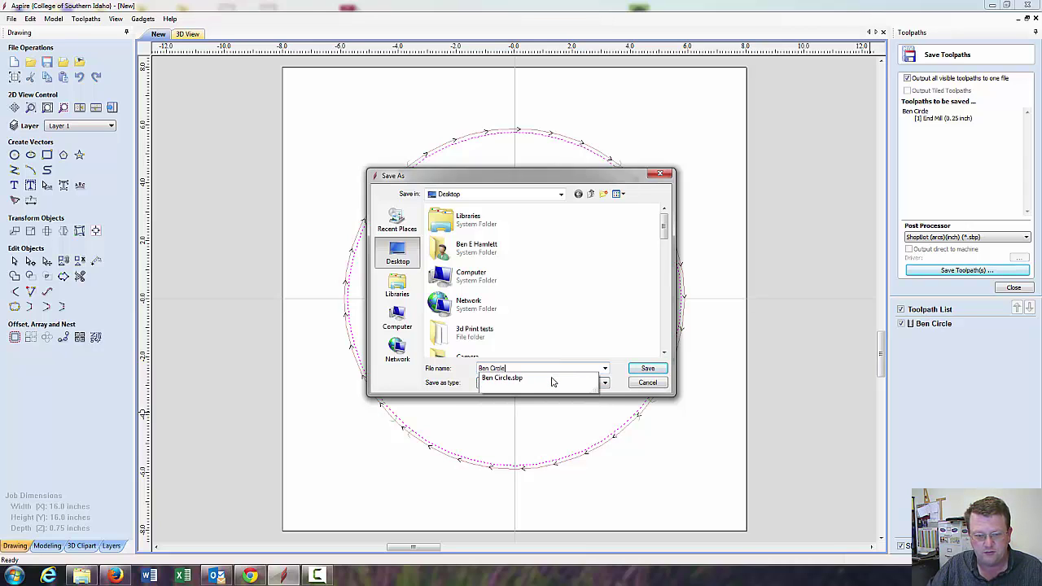
pyautogui.press('Return')
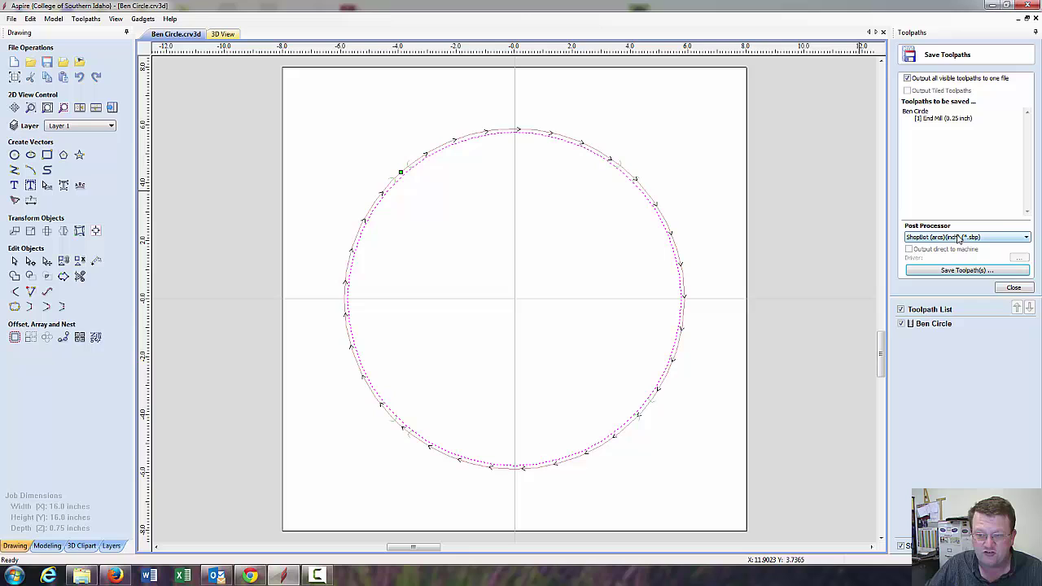
# Set the post processor to Techno-Isel Arc ATC (inch) (*.ncd) and close the toolpath saving options.
pyautogui.click(1026, 238)
pyautogui.scroll(-3, 1029, 437)
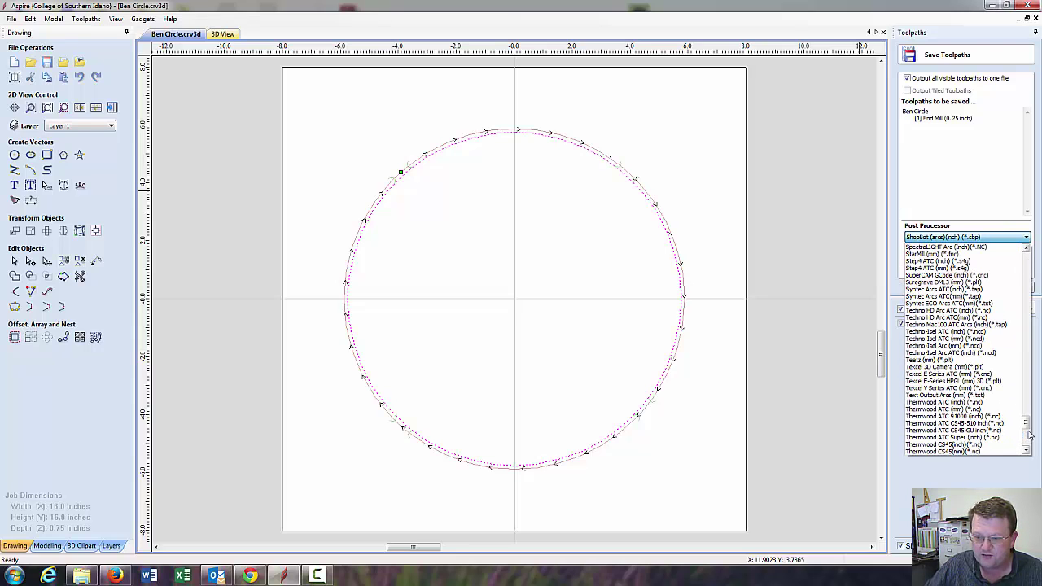
pyautogui.click(976, 353)
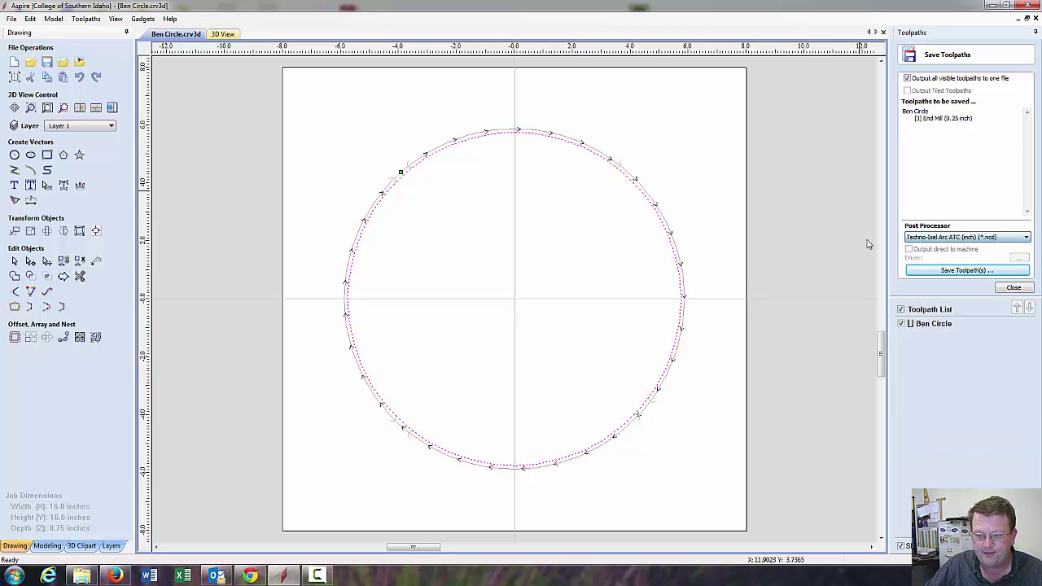
pyautogui.click(1013, 288)
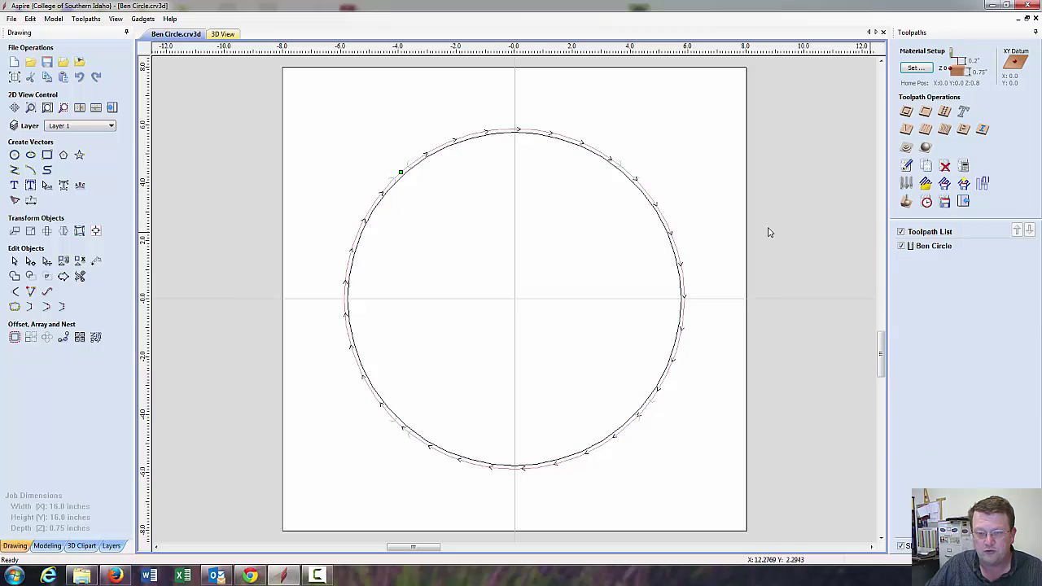